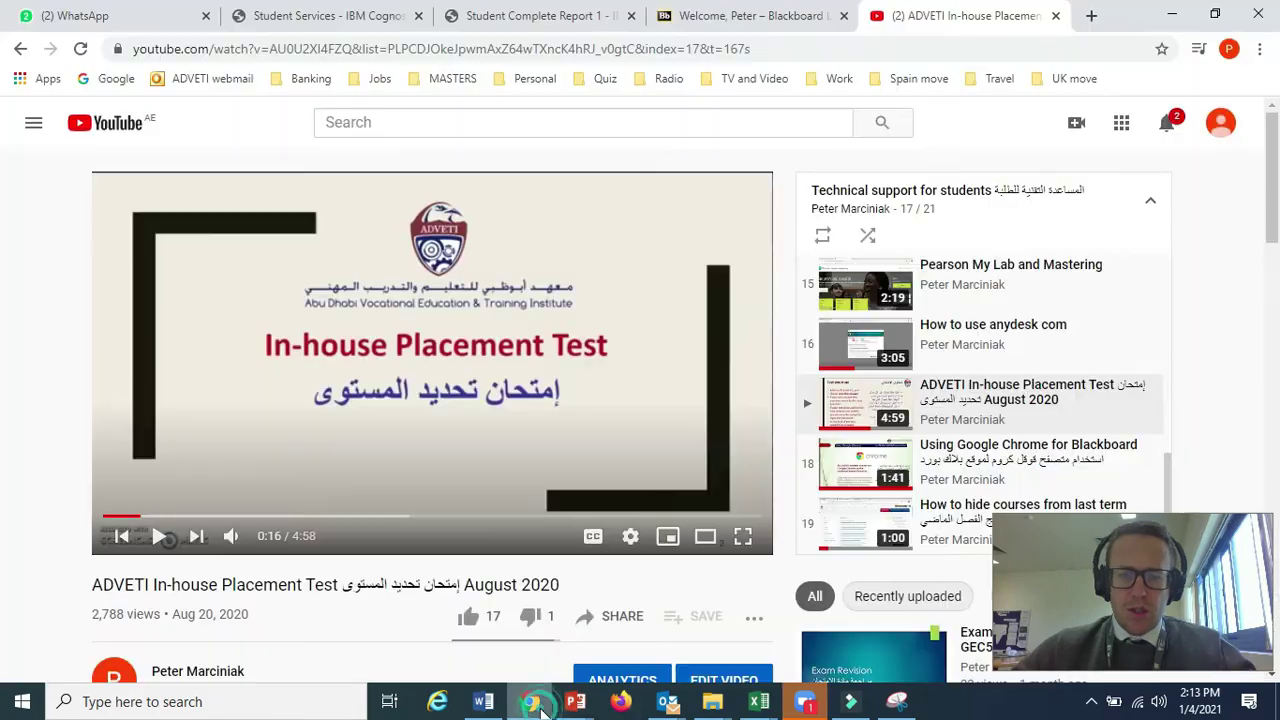
- Switch to Blackboard, browse the full list of own courses and search for course names containing "placement test"
{"action": "left_click", "coordinate": [836, 12]}
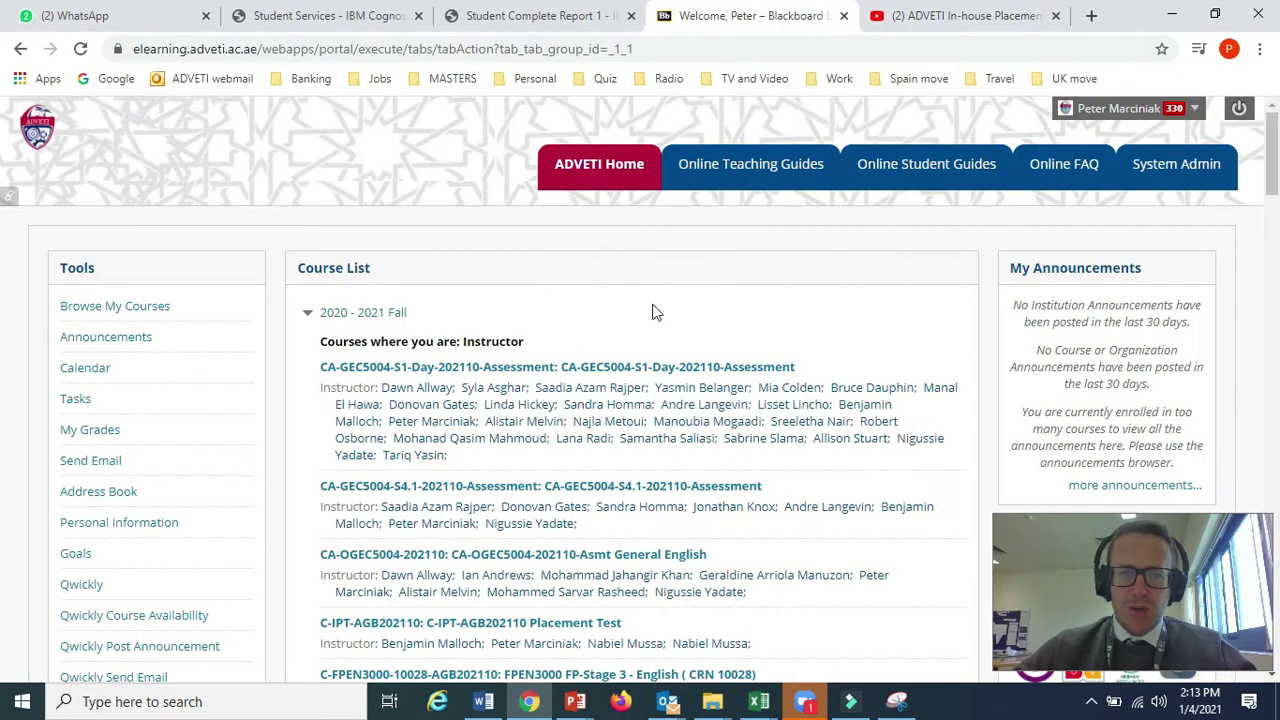
{"action": "scroll", "coordinate": [700, 366], "scroll_direction": "down", "scroll_amount": 15}
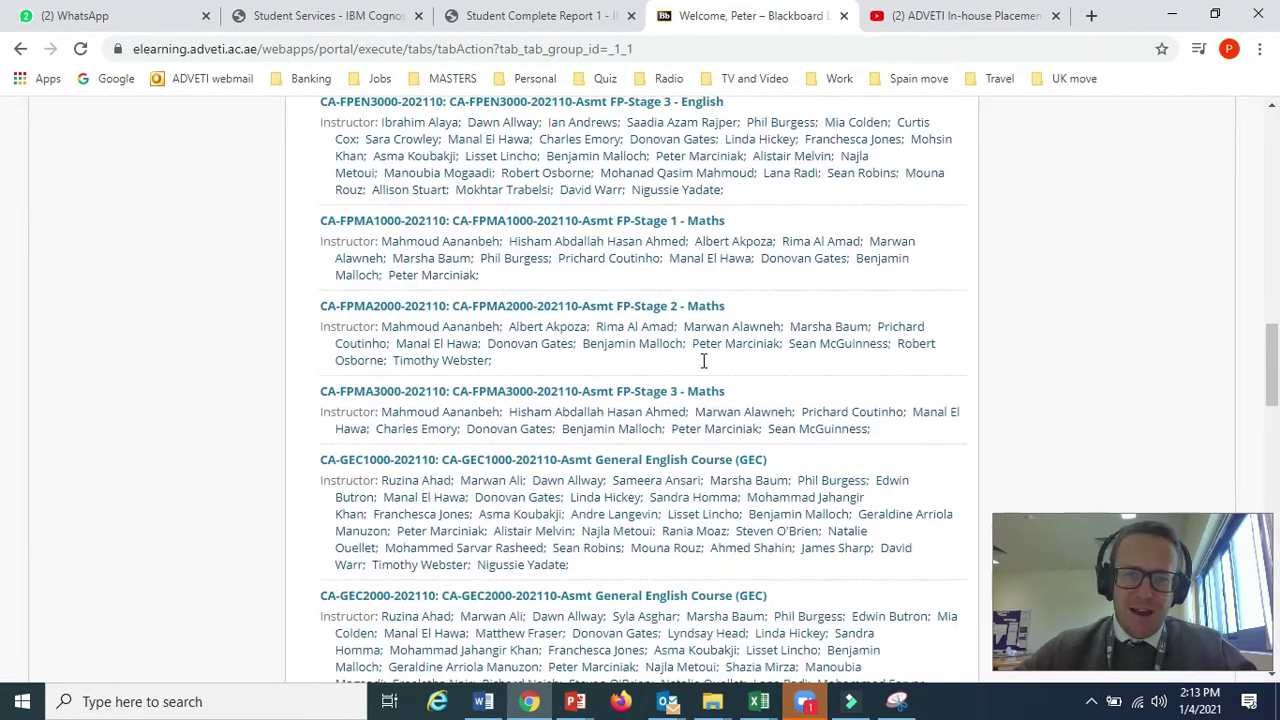
{"action": "scroll", "coordinate": [705, 366], "scroll_direction": "down", "scroll_amount": 20}
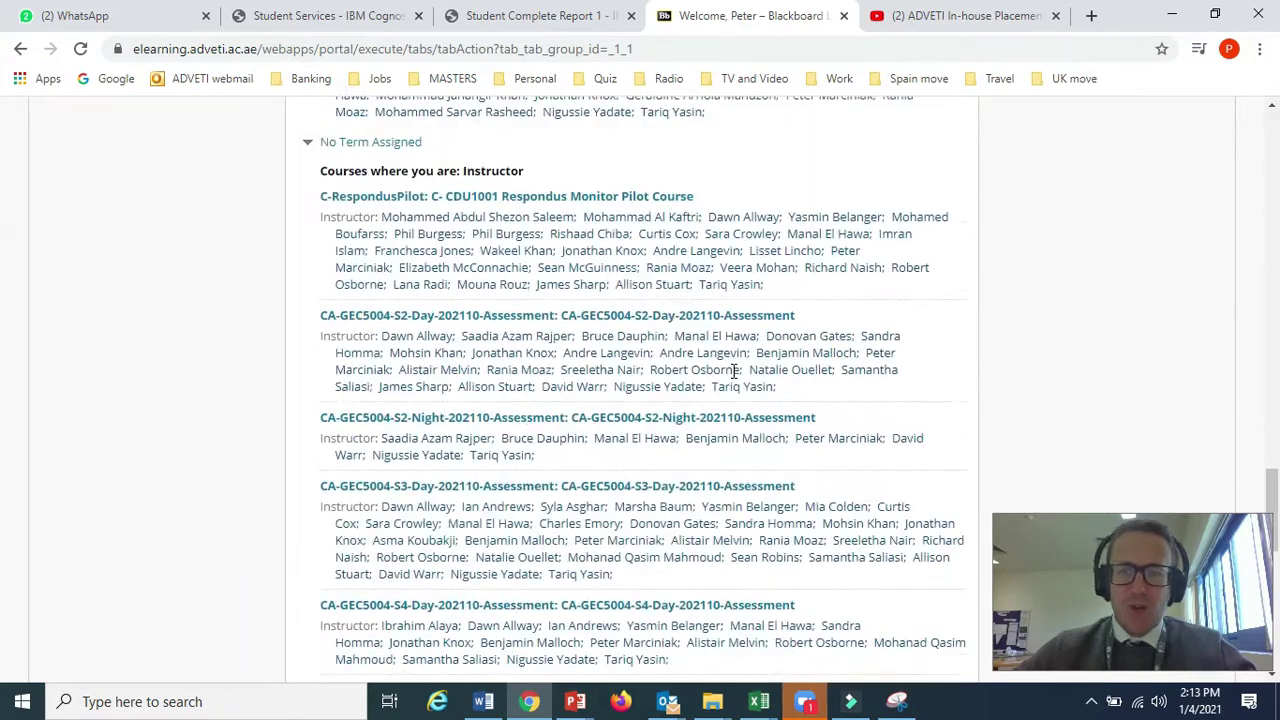
{"action": "left_click", "coordinate": [890, 367]}
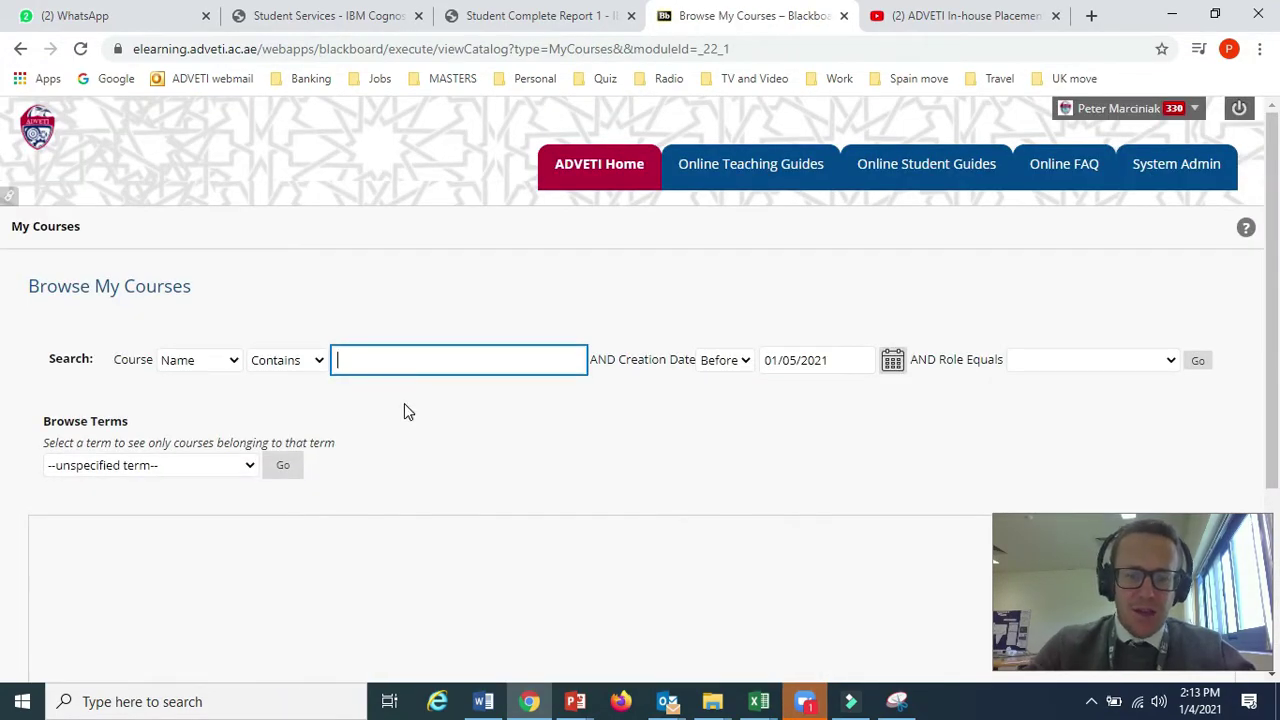
{"action": "type", "text": "placement test"}
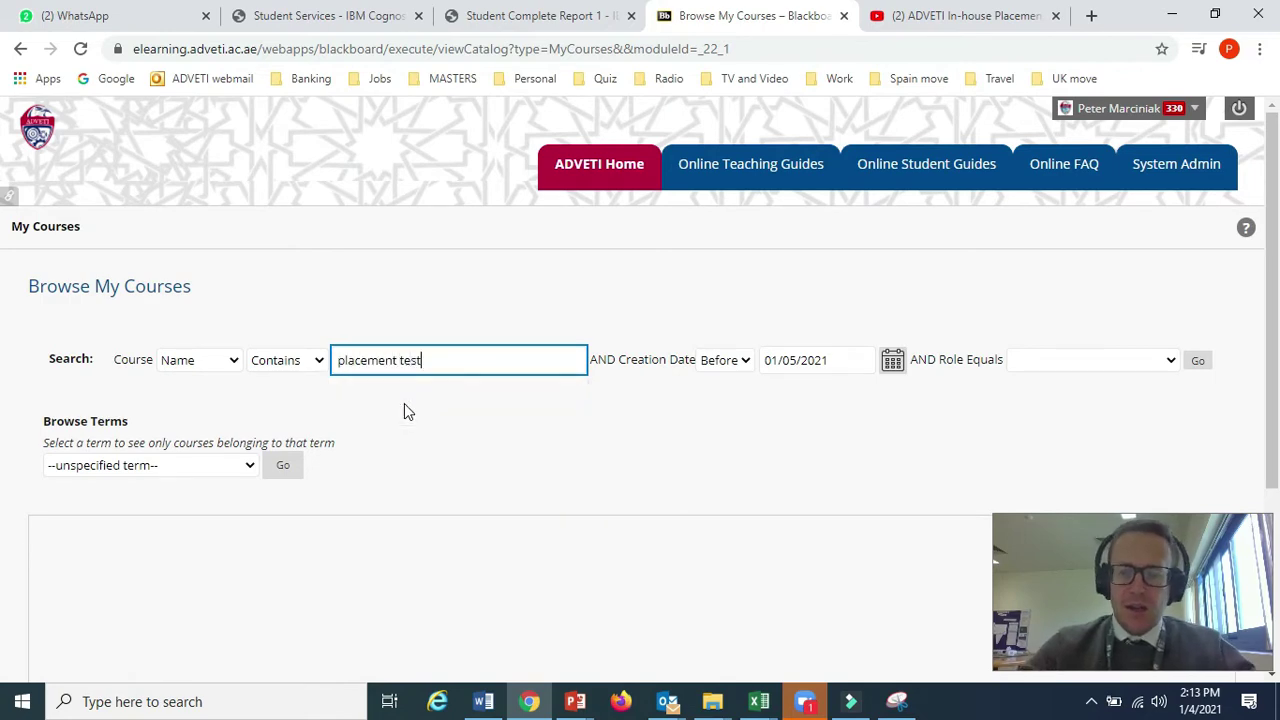
{"action": "key", "text": "Return"}
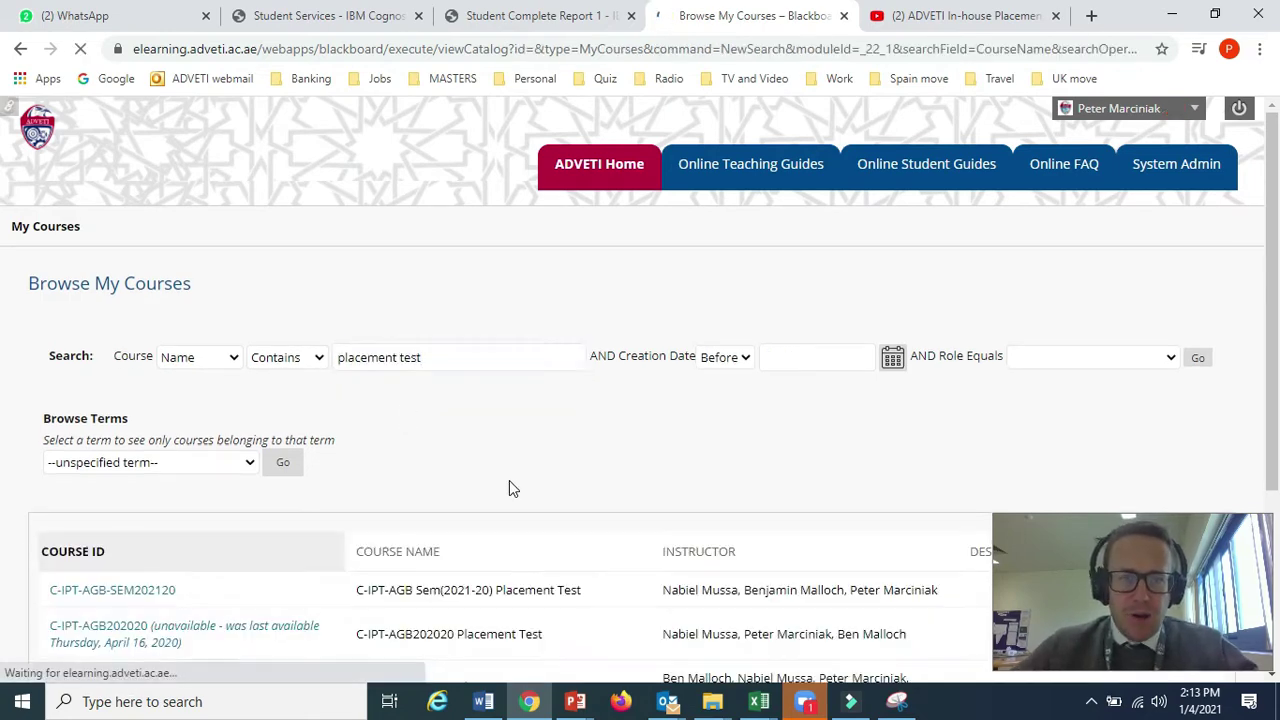
- Open the C-IPT-AGB-SEM202120 course and open the test options of ADVETI Placement Test v2 for editing
{"action": "scroll", "coordinate": [311, 490], "scroll_direction": "down", "scroll_amount": 2}
{"action": "left_click", "coordinate": [127, 415]}
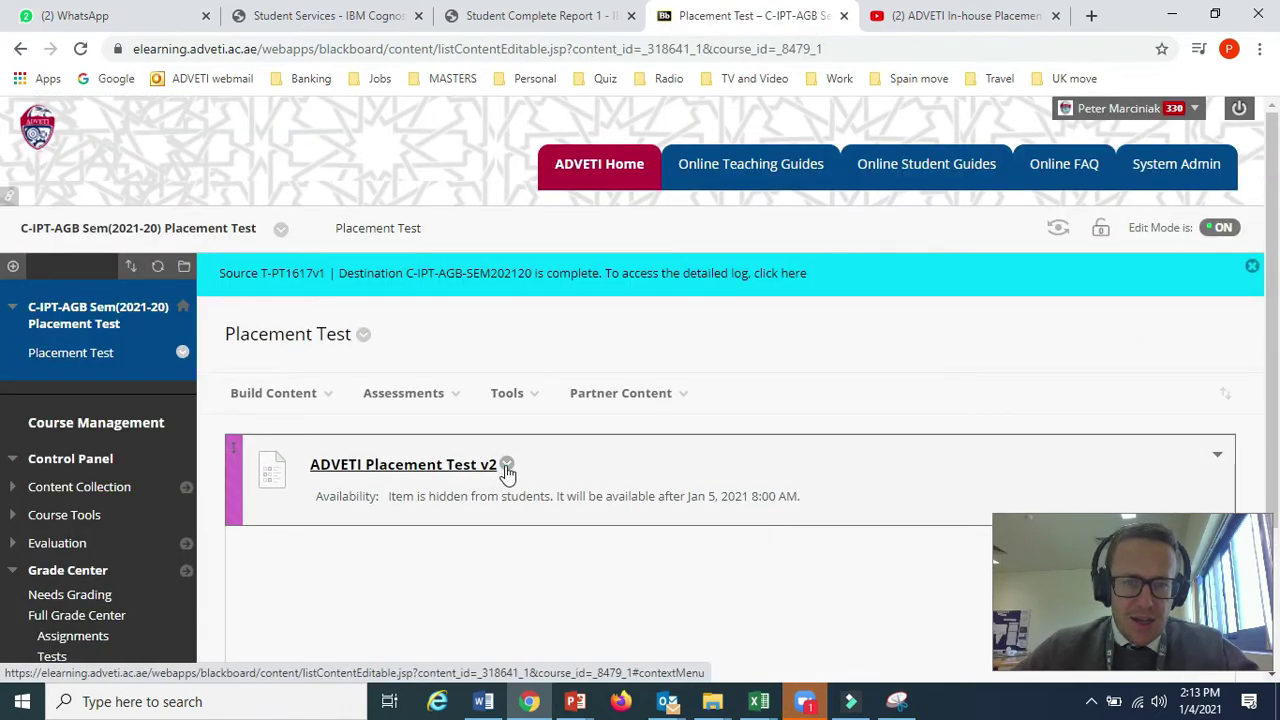
{"action": "left_click", "coordinate": [507, 466]}
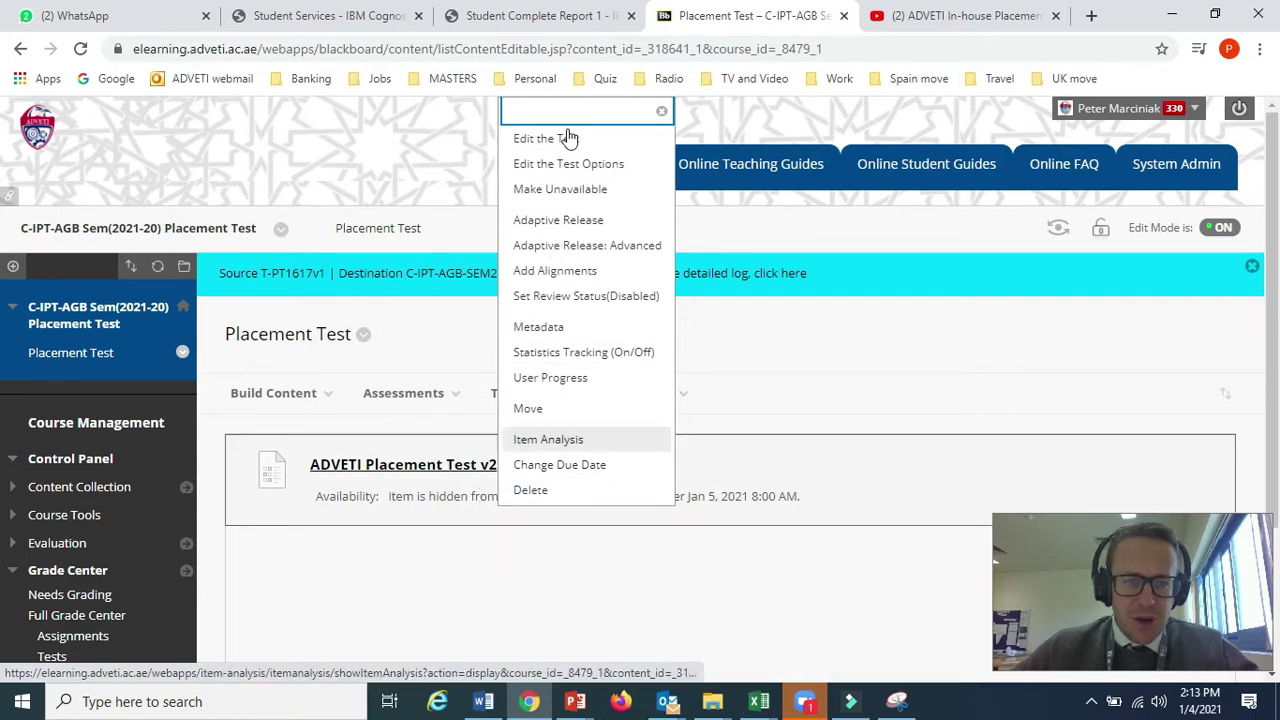
{"action": "left_click", "coordinate": [449, 577]}
{"action": "left_click", "coordinate": [507, 470]}
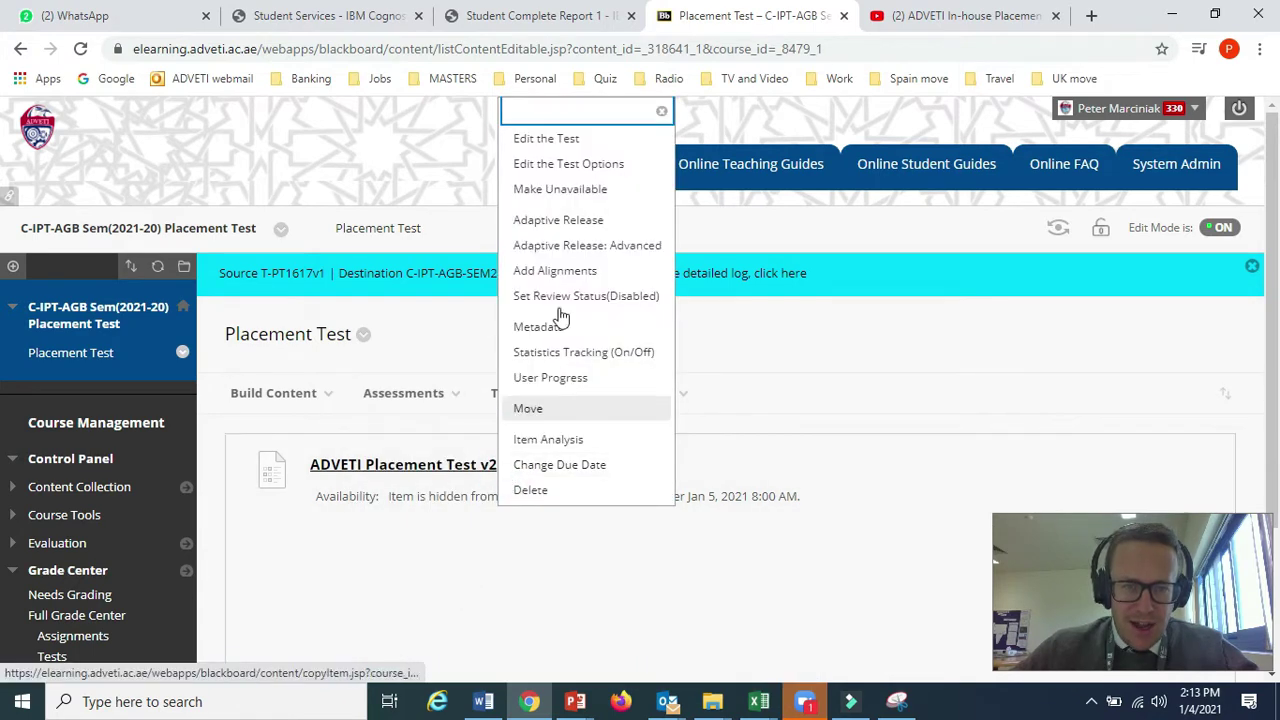
{"action": "left_click", "coordinate": [565, 170]}
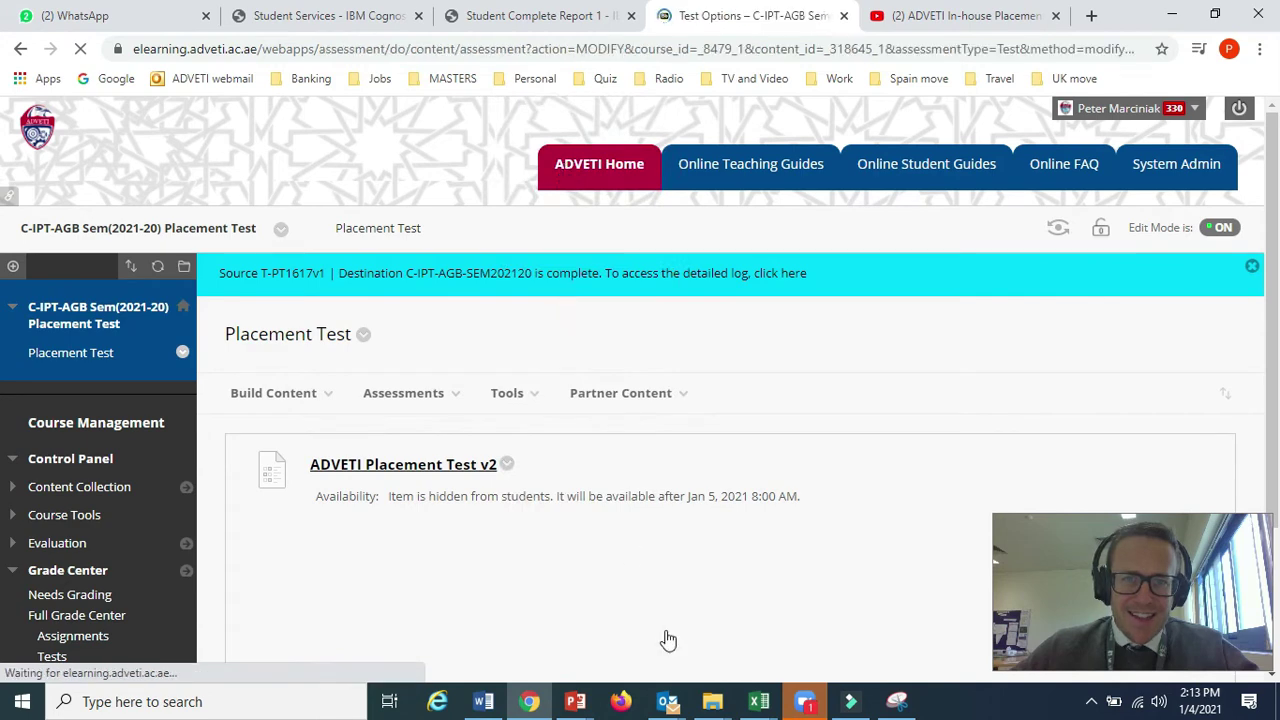
- Keep the test available to students and check its timer settings in the test availability section
{"action": "scroll", "coordinate": [545, 545], "scroll_direction": "down", "scroll_amount": 1}
{"action": "scroll", "coordinate": [545, 545], "scroll_direction": "down", "scroll_amount": 6}
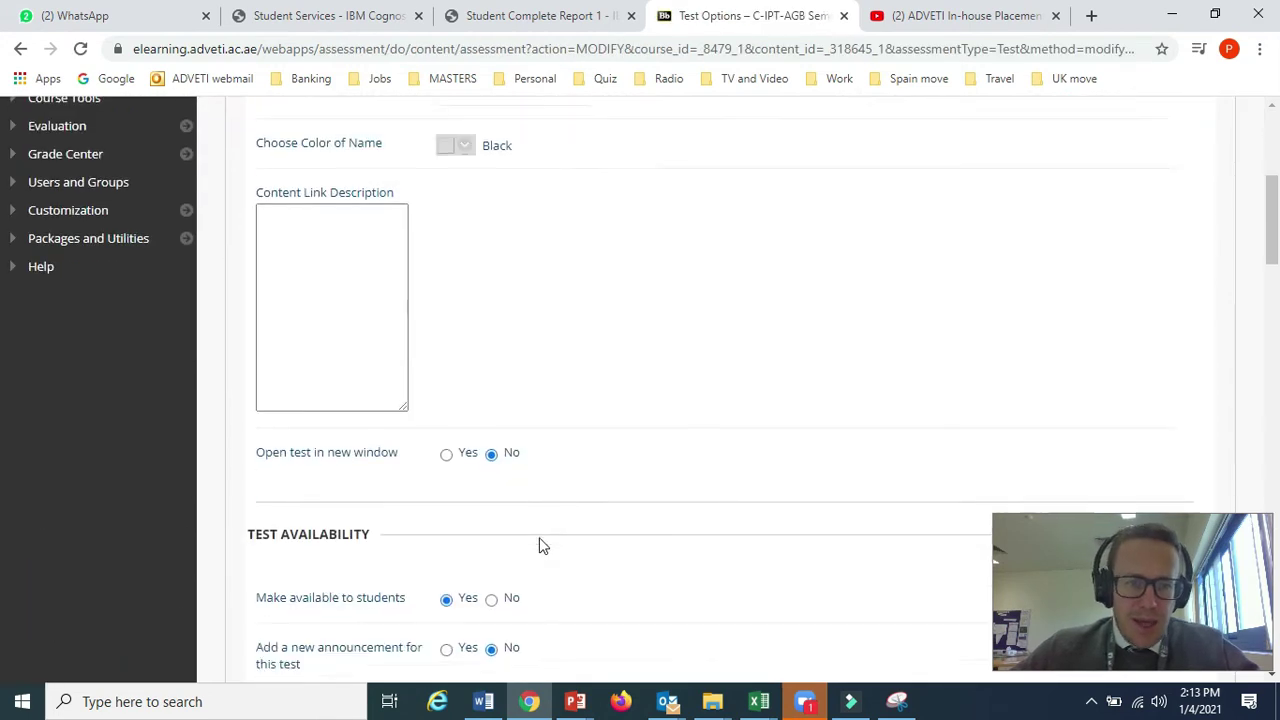
{"action": "scroll", "coordinate": [418, 316], "scroll_direction": "up", "scroll_amount": 1}
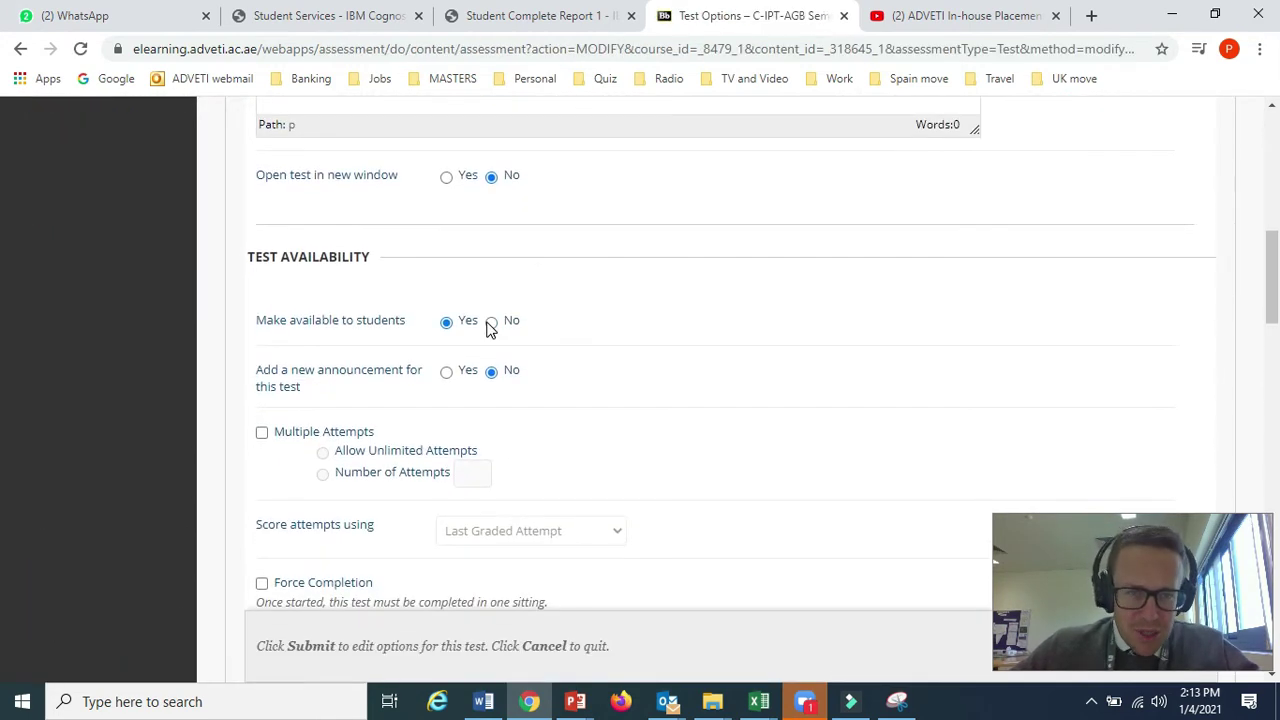
{"action": "left_click", "coordinate": [447, 338]}
{"action": "scroll", "coordinate": [514, 514], "scroll_direction": "down", "scroll_amount": 5}
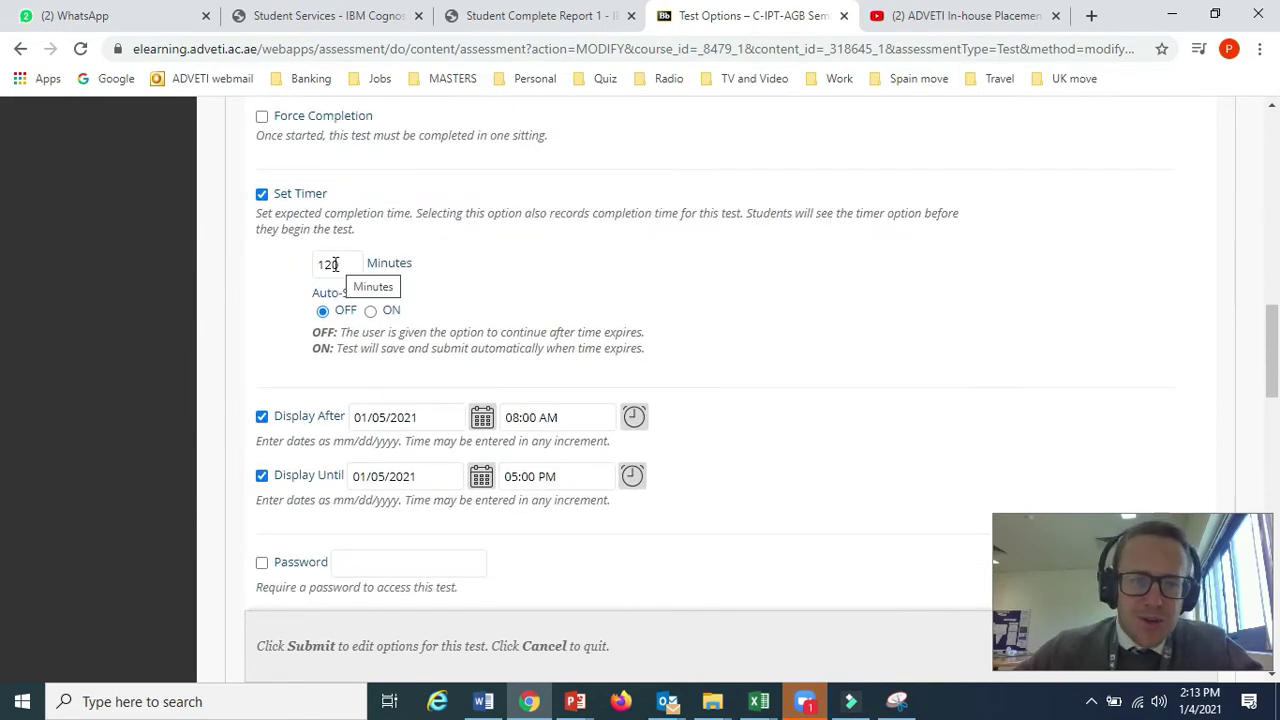
{"action": "scroll", "coordinate": [365, 328], "scroll_direction": "down", "scroll_amount": 1}
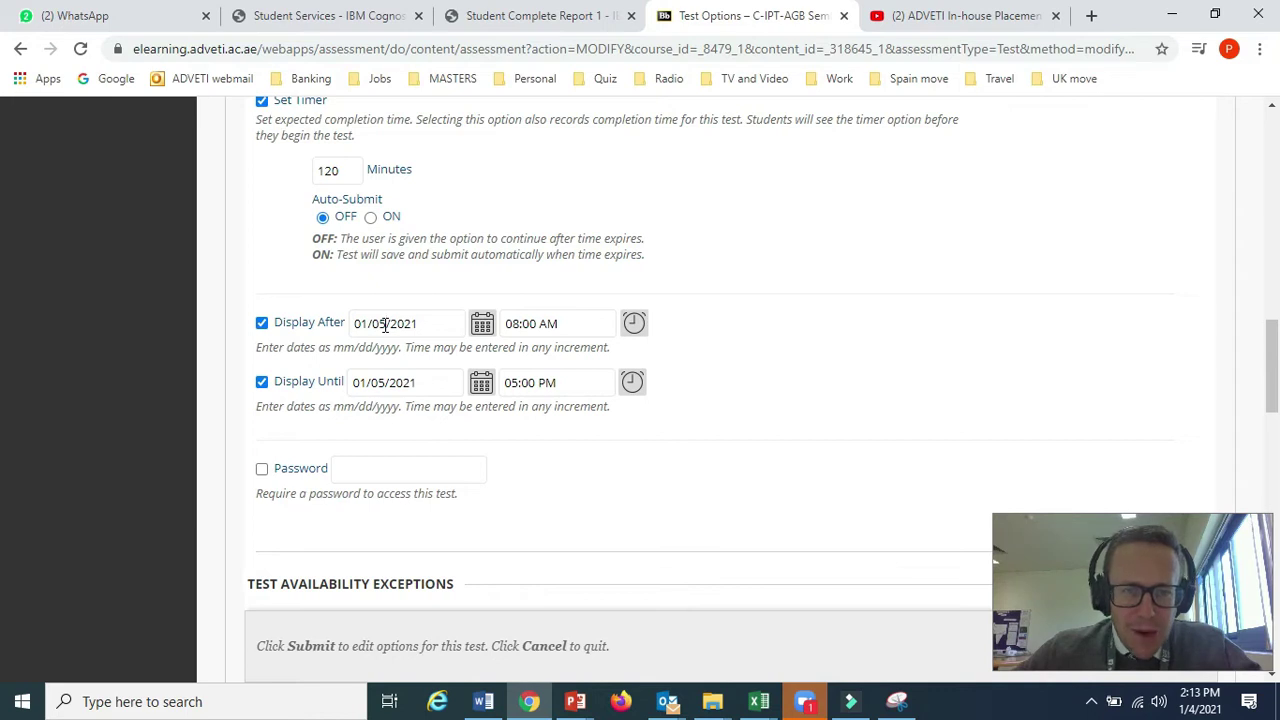
- Check the Display After and Display Until dates and times of the placement test
{"action": "double_click", "coordinate": [383, 324]}
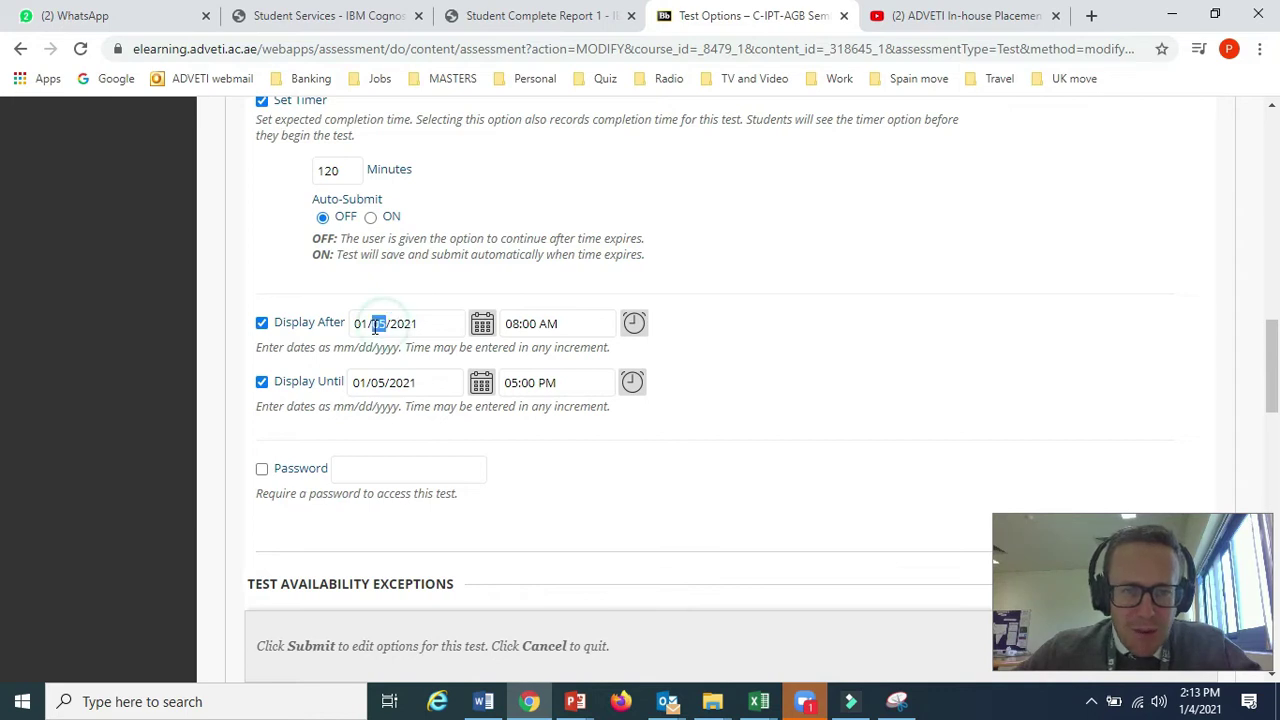
{"action": "left_click", "coordinate": [562, 324]}
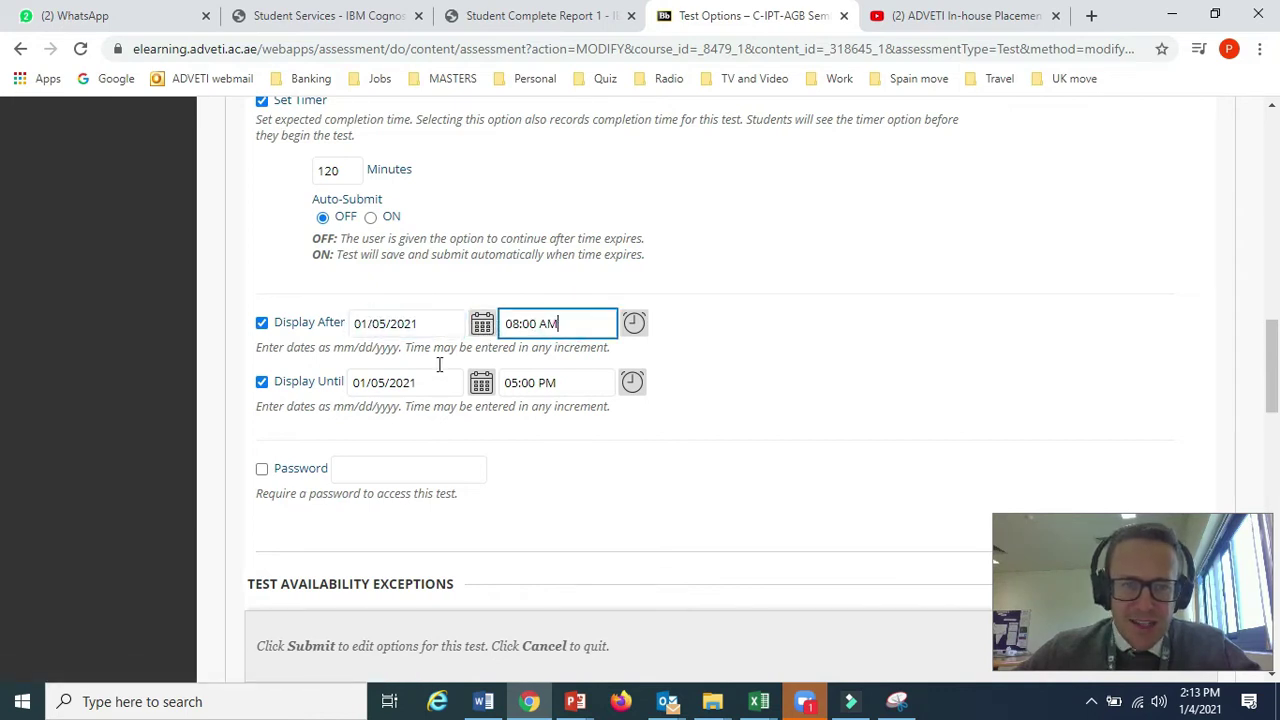
{"action": "left_click", "coordinate": [390, 382]}
{"action": "left_click", "coordinate": [520, 382]}
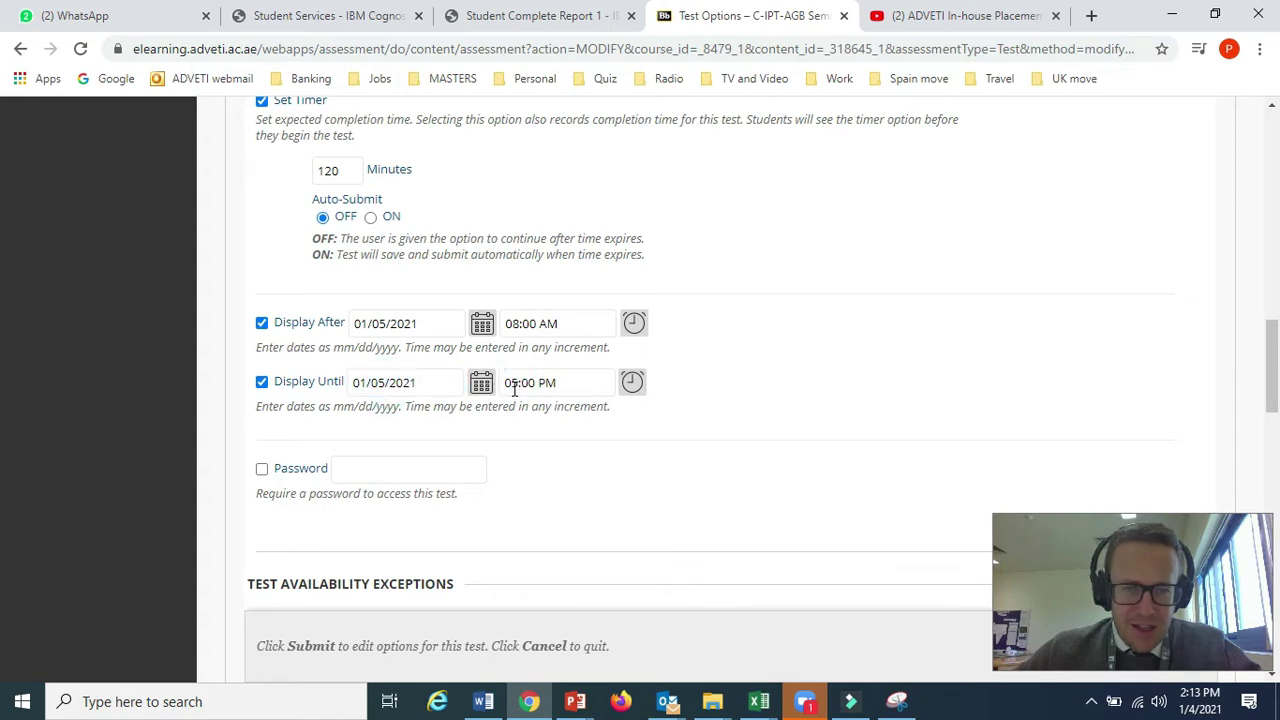
{"action": "left_click", "coordinate": [515, 388]}
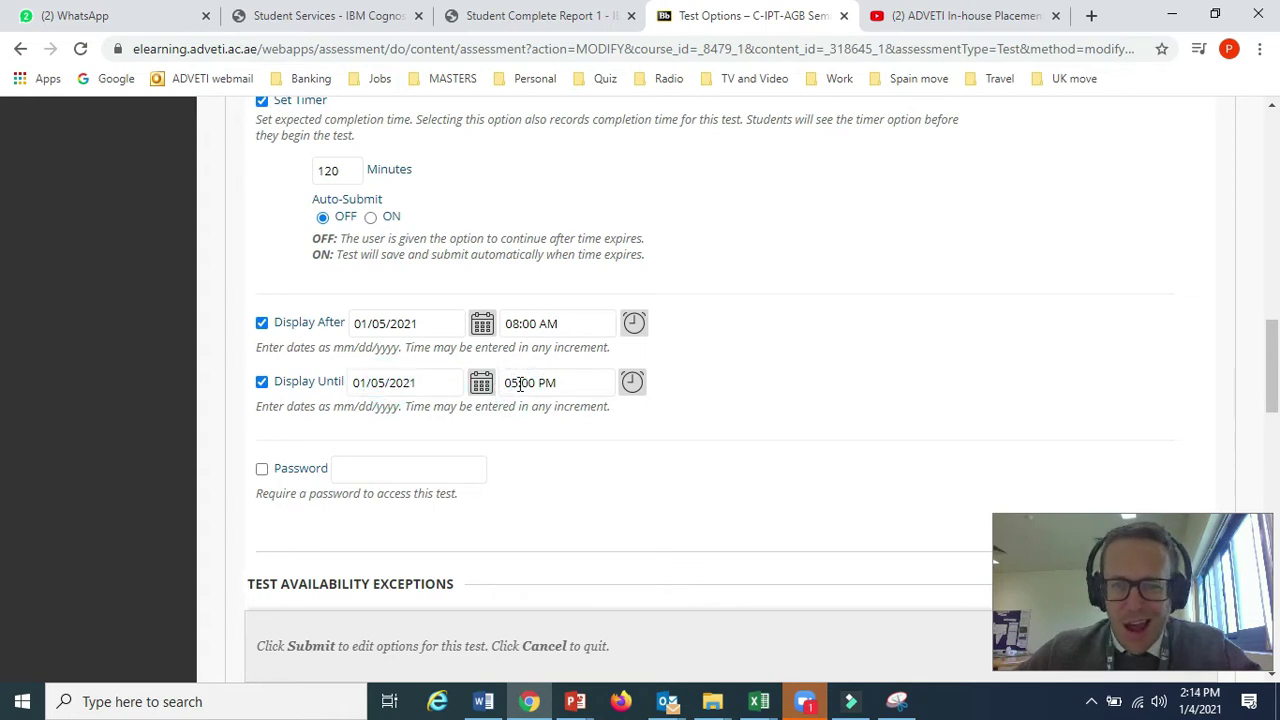
{"action": "left_click", "coordinate": [520, 383]}
{"action": "scroll", "coordinate": [471, 523], "scroll_direction": "down", "scroll_amount": 3}
{"action": "scroll", "coordinate": [471, 523], "scroll_direction": "up", "scroll_amount": 5}
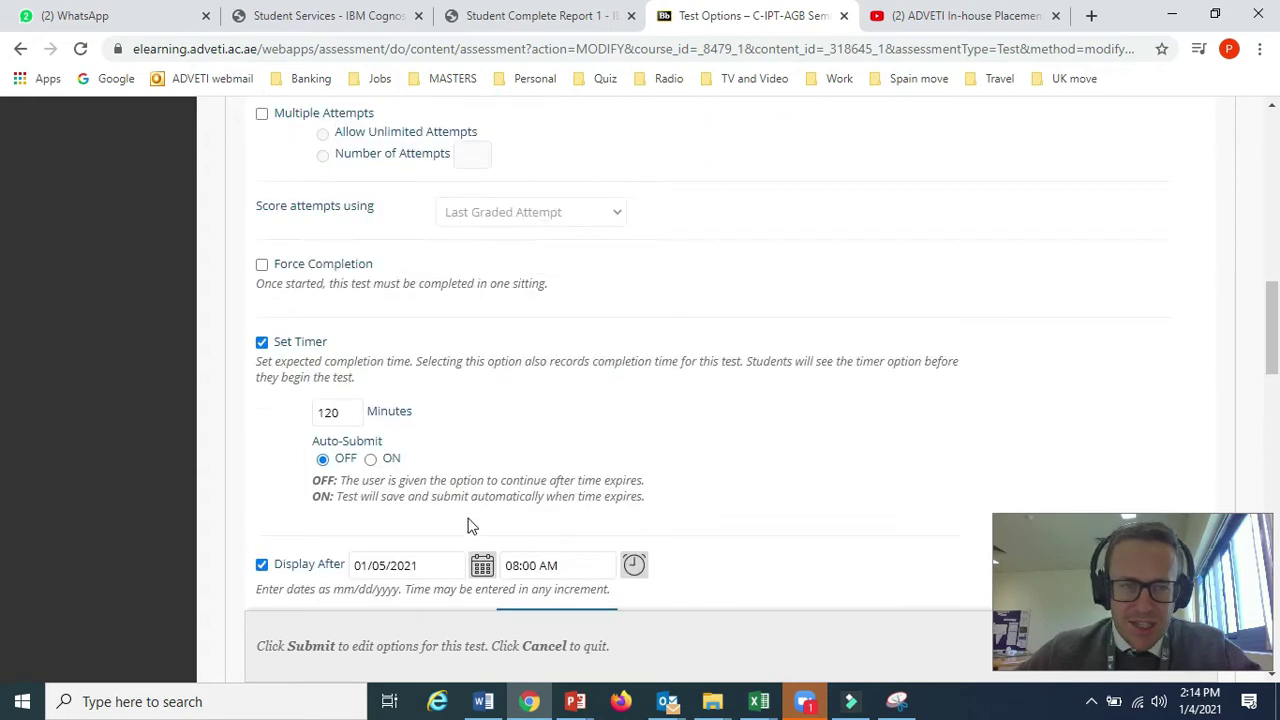
{"action": "scroll", "coordinate": [340, 484], "scroll_direction": "down", "scroll_amount": 5}
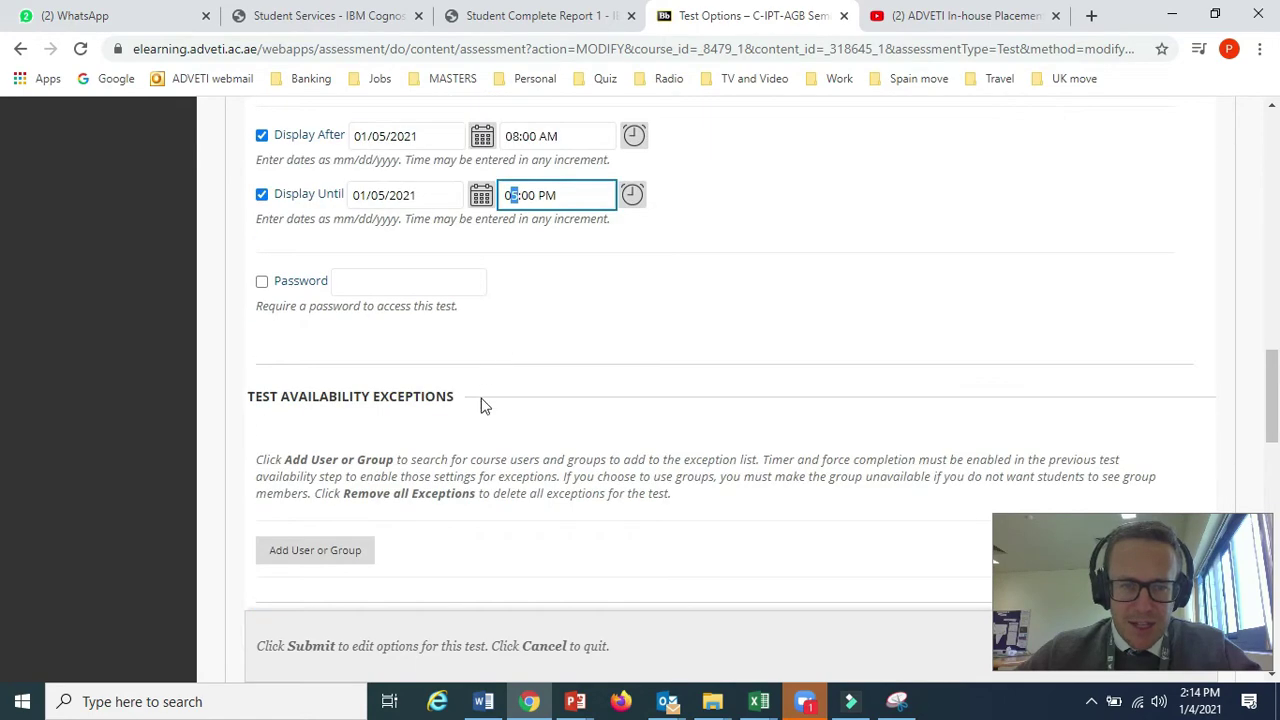
- Review the remaining exception, results and presentation settings and submit the test options
{"action": "scroll", "coordinate": [482, 404], "scroll_direction": "down", "scroll_amount": 4}
{"action": "scroll", "coordinate": [851, 525], "scroll_direction": "down", "scroll_amount": 5}
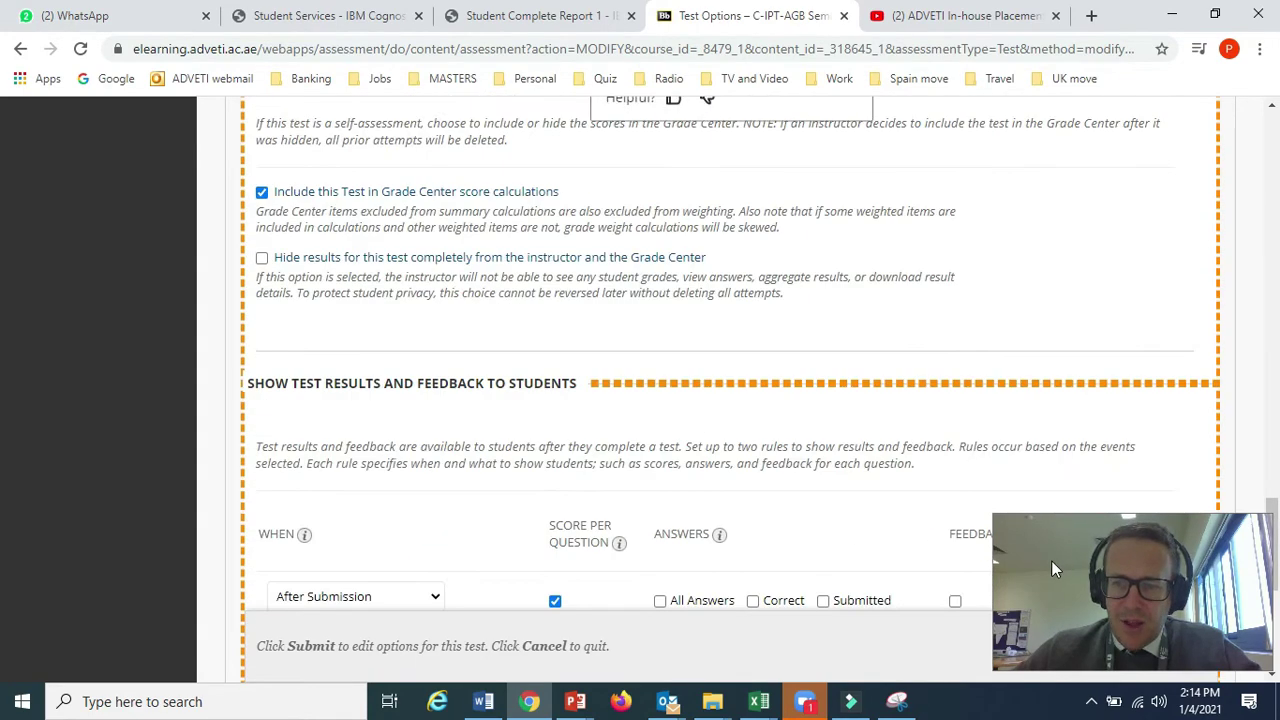
{"action": "scroll", "coordinate": [1051, 569], "scroll_direction": "down", "scroll_amount": 5}
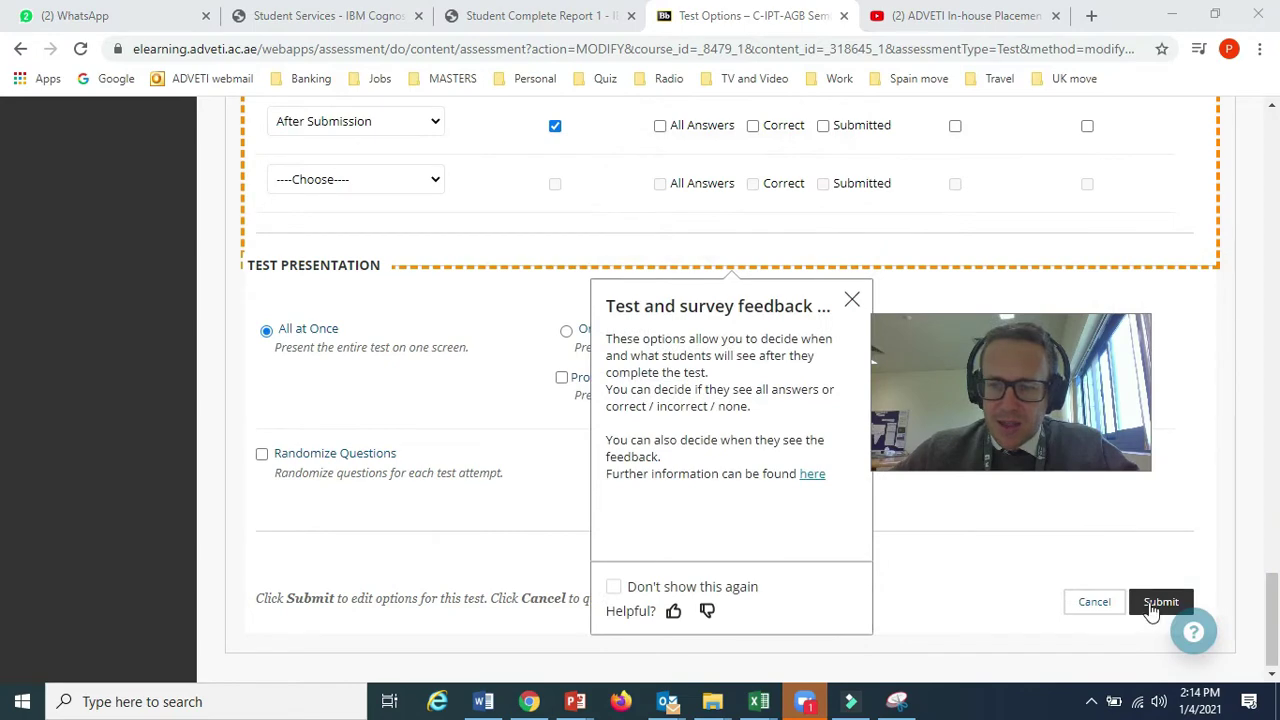
{"action": "left_click", "coordinate": [1157, 604]}
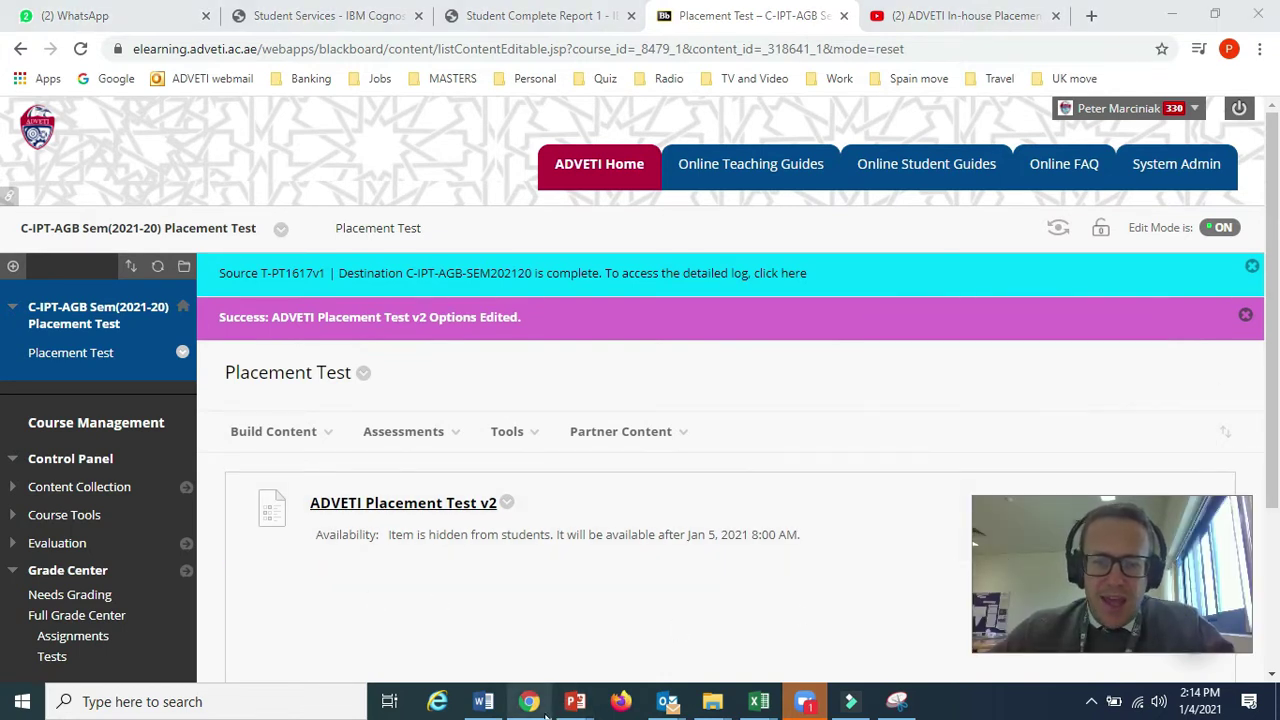
- Switch to the Intro sheet deck in PowerPoint and present slide 2 with the video link as a slide show
{"action": "mouse_move", "coordinate": [575, 701]}
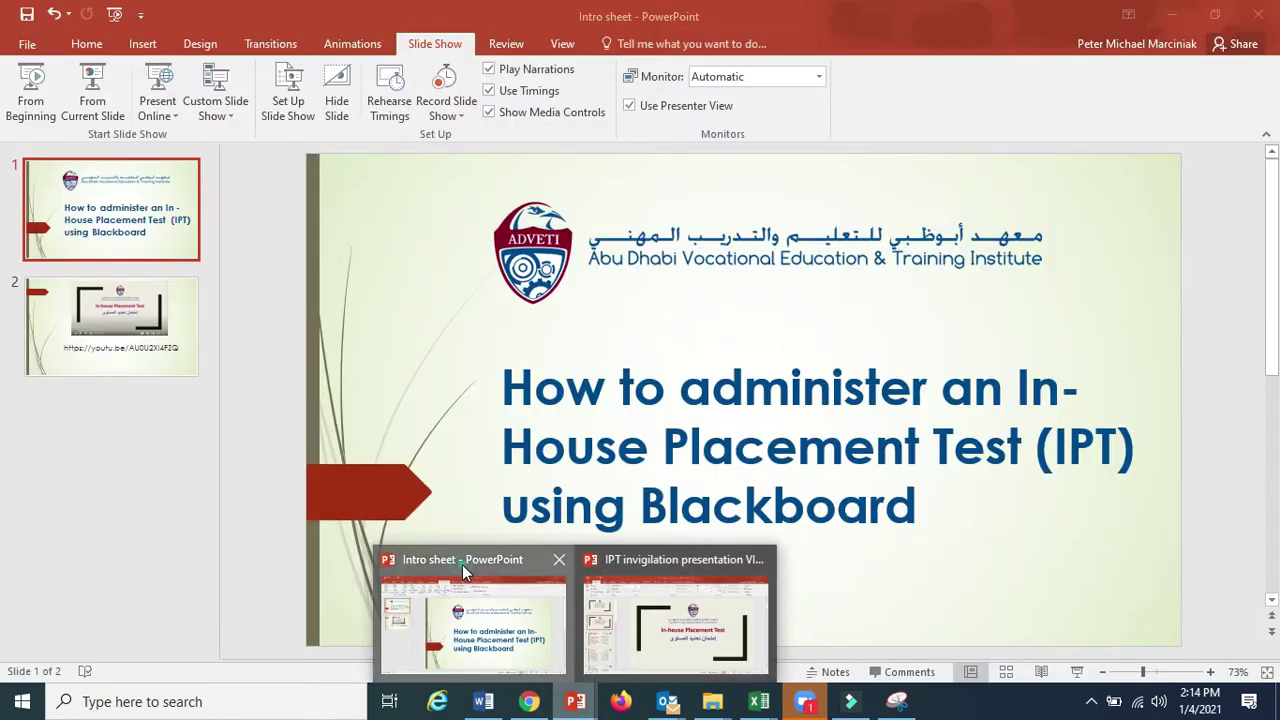
{"action": "left_click", "coordinate": [470, 575]}
{"action": "left_click", "coordinate": [150, 338]}
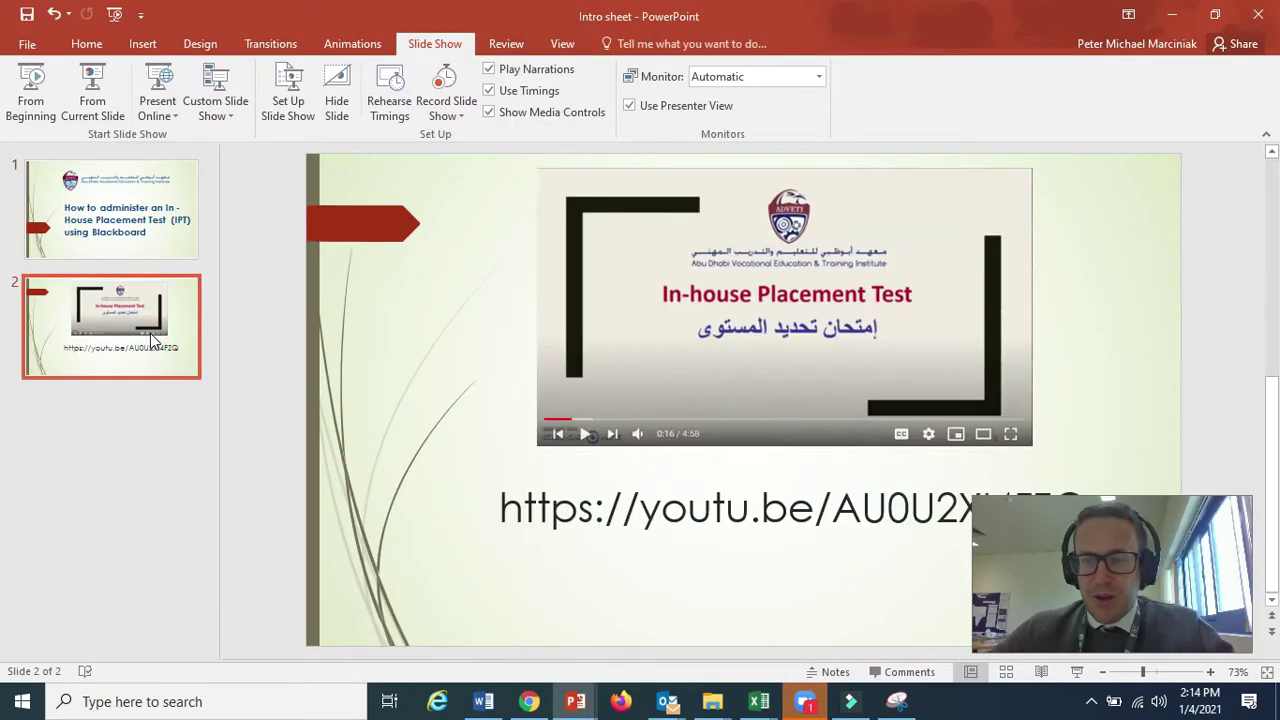
{"action": "left_click", "coordinate": [90, 92]}
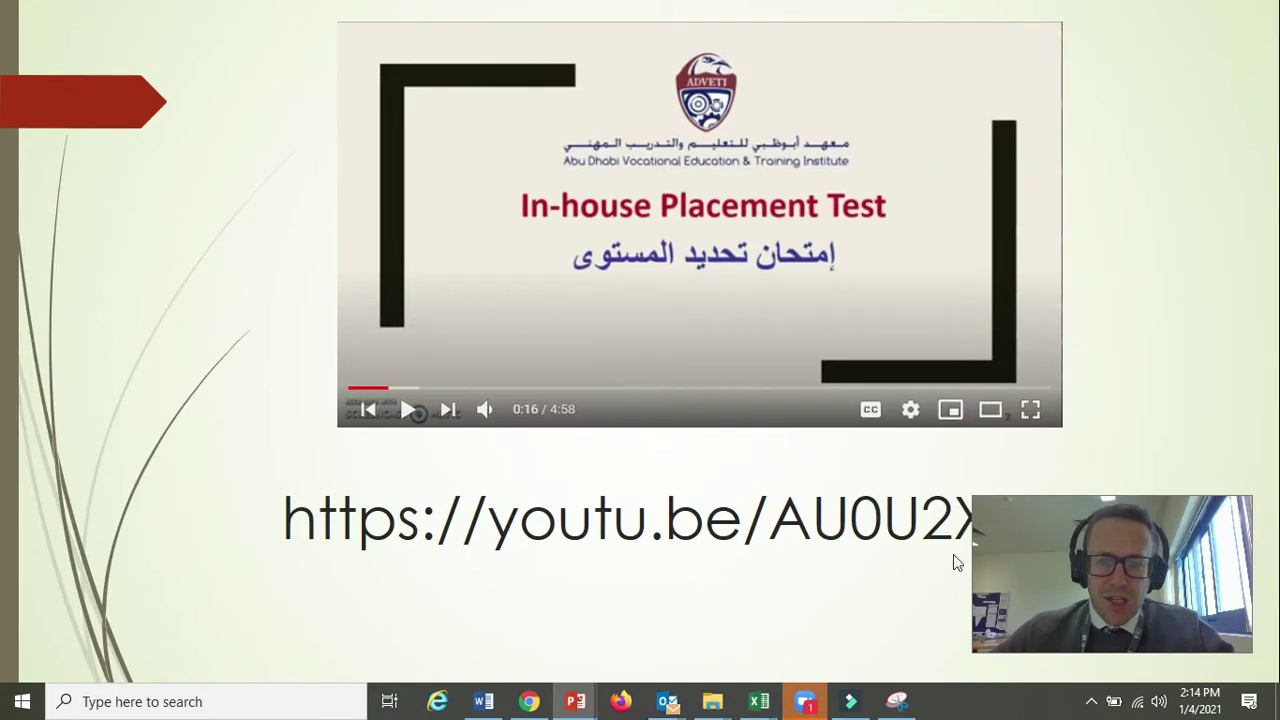
{"action": "left_click_drag", "start_coordinate": [1055, 611], "coordinate": [1062, 653]}
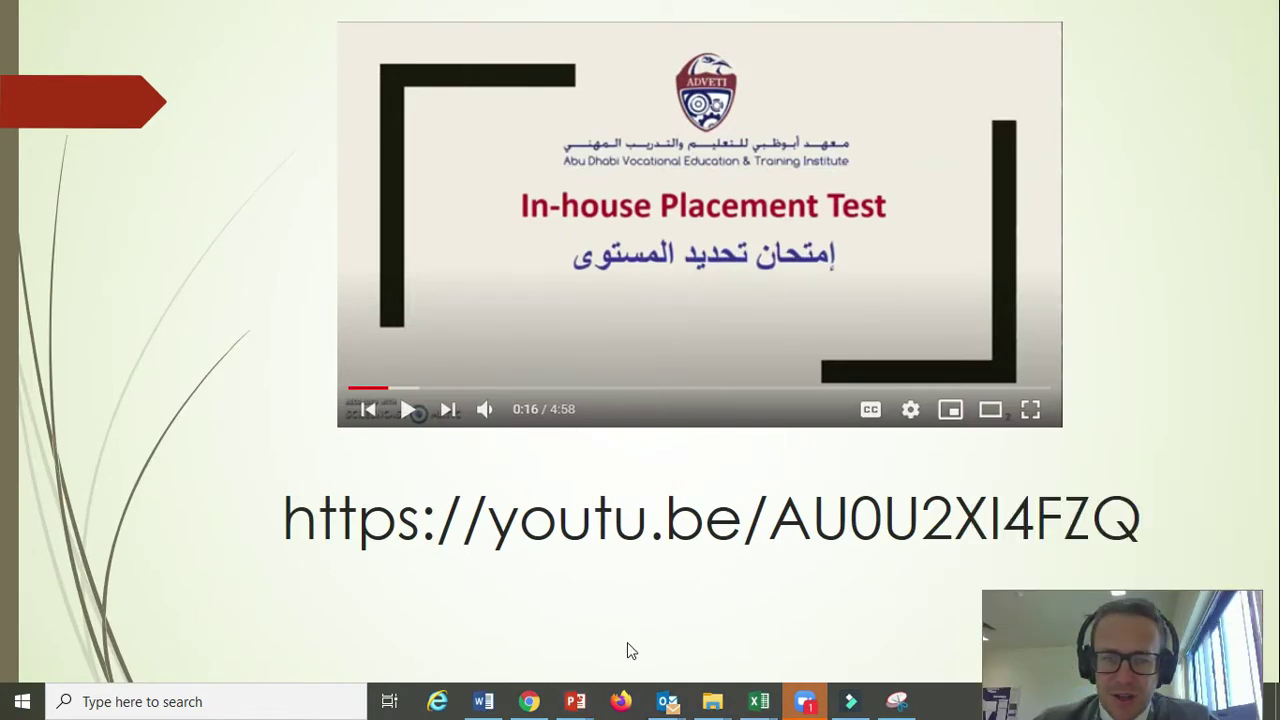
- Switch to the ADVETI In-house Placement Test video on YouTube in Chrome, play it, and pause it at about 0:47
{"action": "left_click", "coordinate": [529, 701]}
{"action": "left_click", "coordinate": [975, 16]}
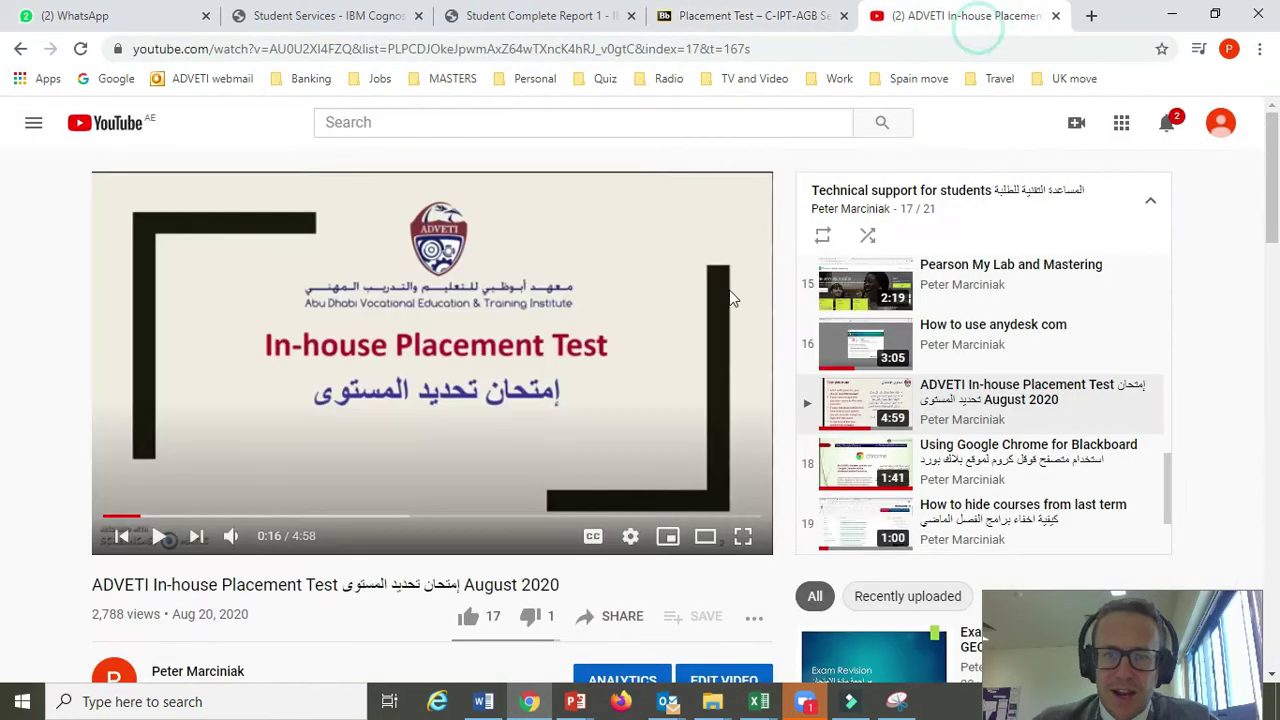
{"action": "left_click", "coordinate": [159, 537]}
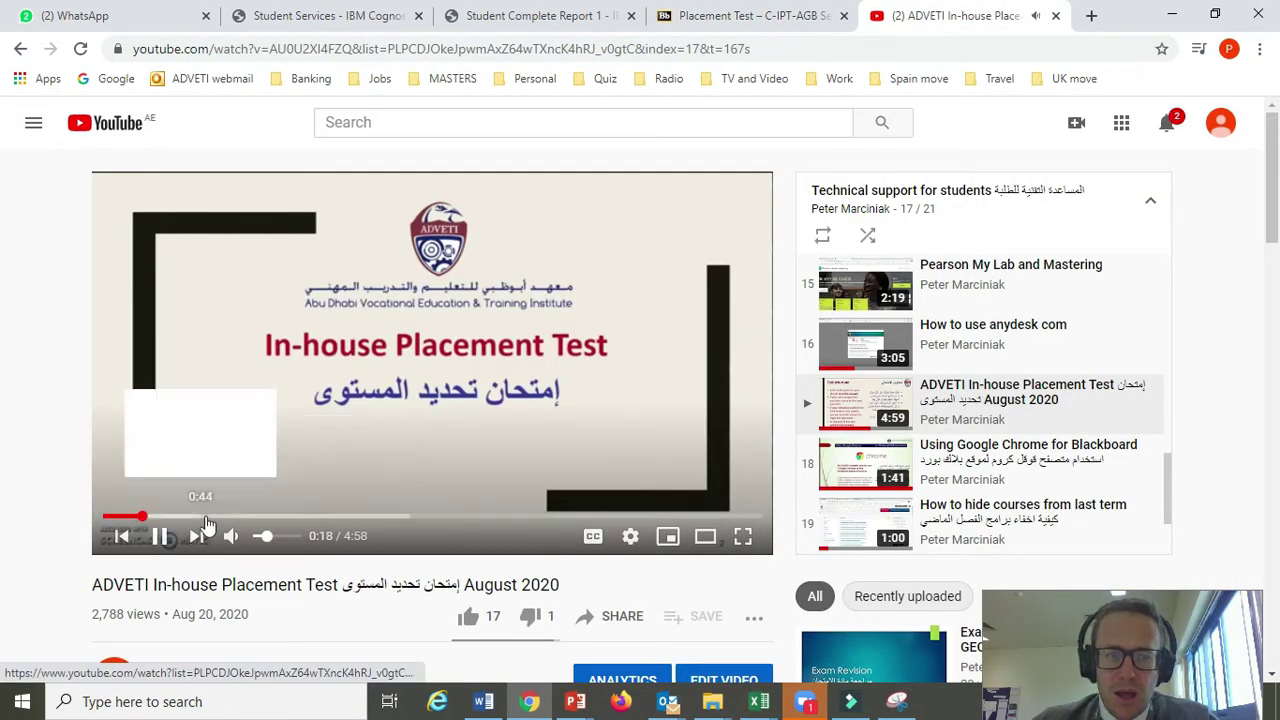
{"action": "key", "text": "l"}
{"action": "key", "text": "l"}
{"action": "key", "text": "l"}
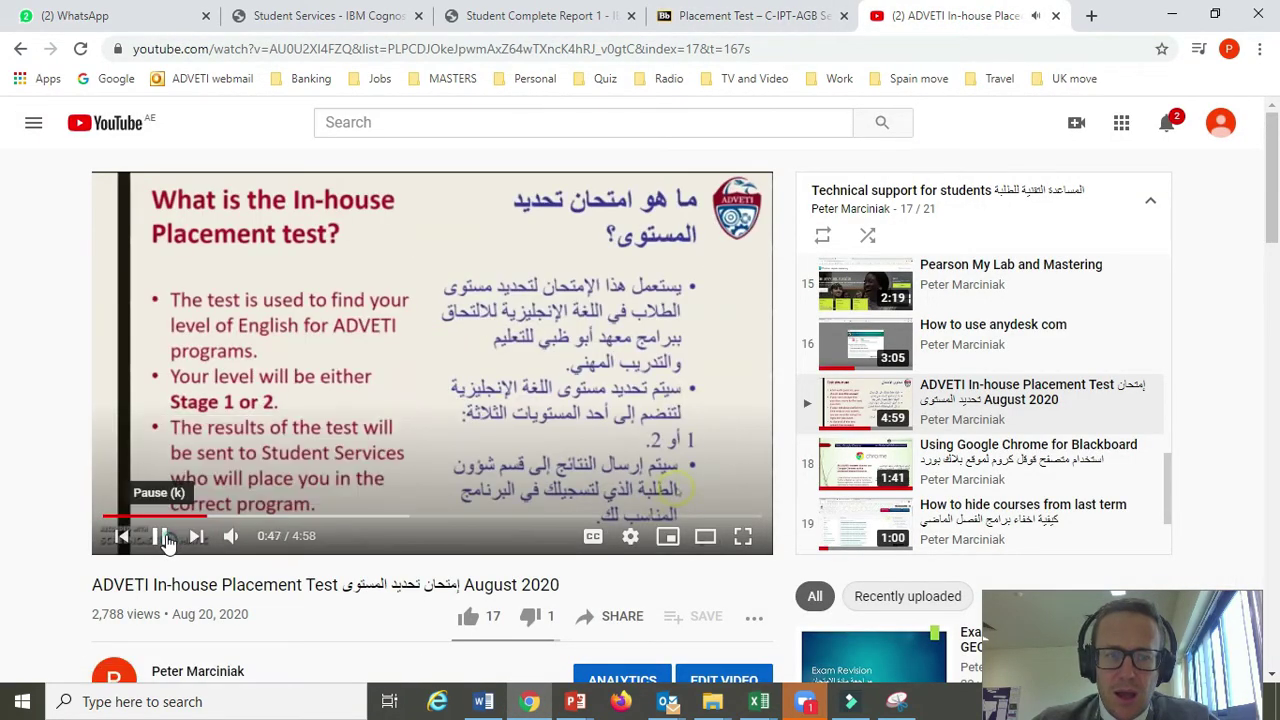
{"action": "left_click", "coordinate": [162, 537]}
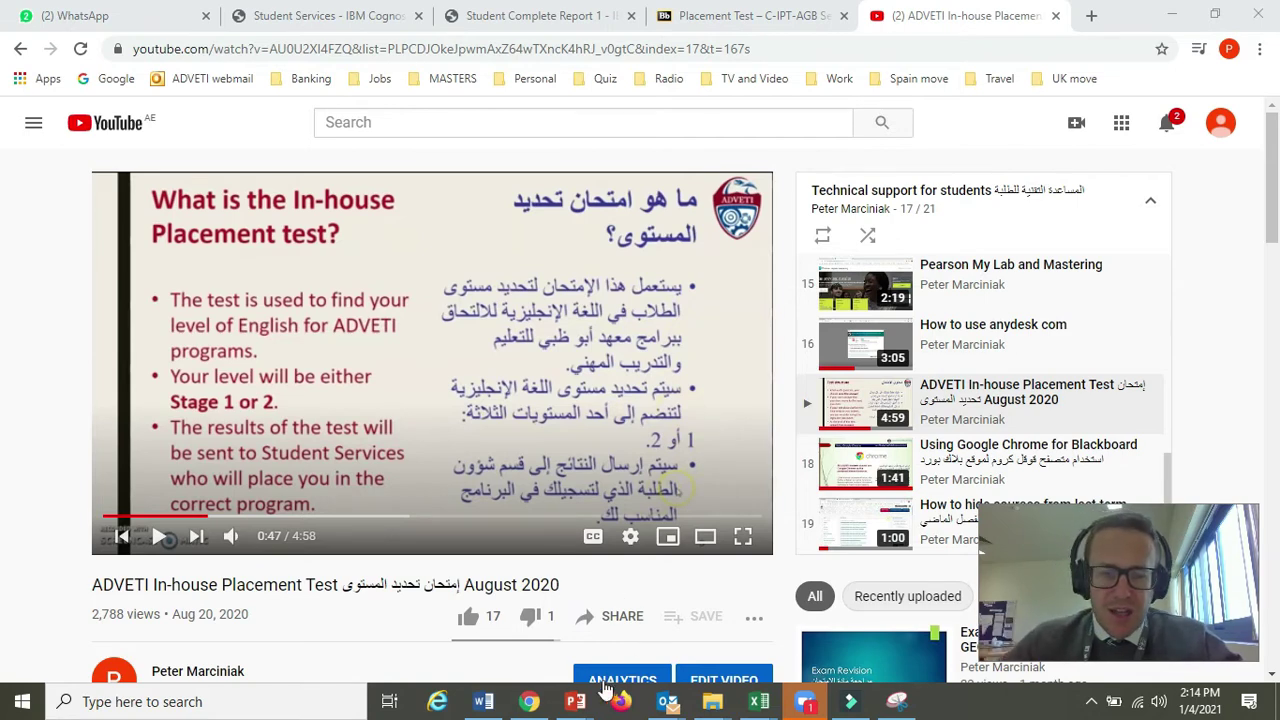
- Switch to the IPT invigilation presentation VIDEO deck in PowerPoint and start its slide show from slide 1
{"action": "mouse_move", "coordinate": [575, 701]}
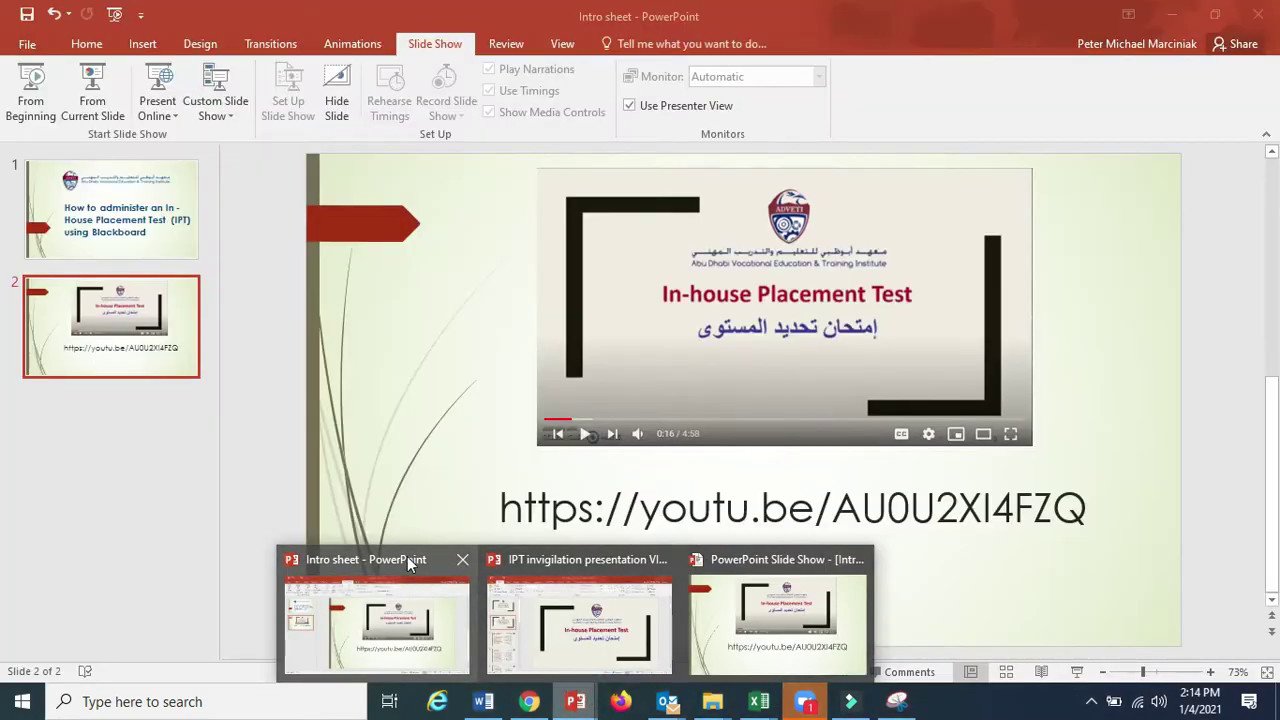
{"action": "mouse_move", "coordinate": [552, 563]}
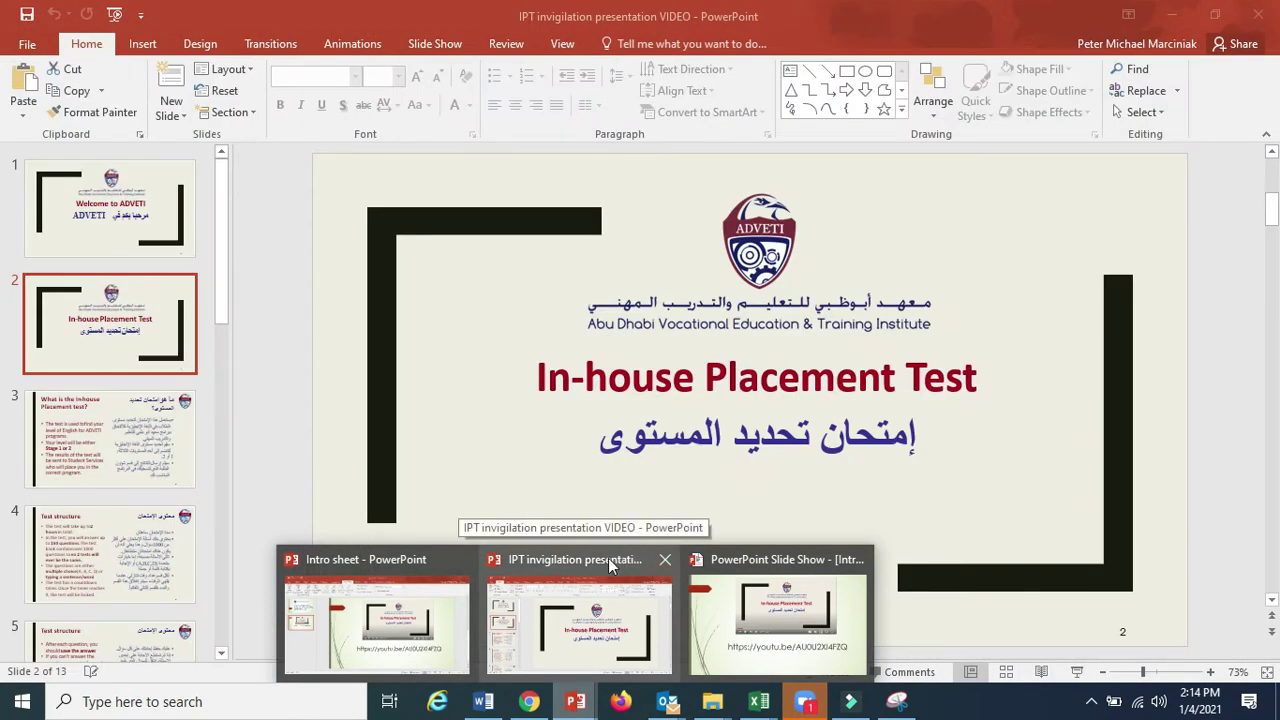
{"action": "left_click", "coordinate": [600, 560]}
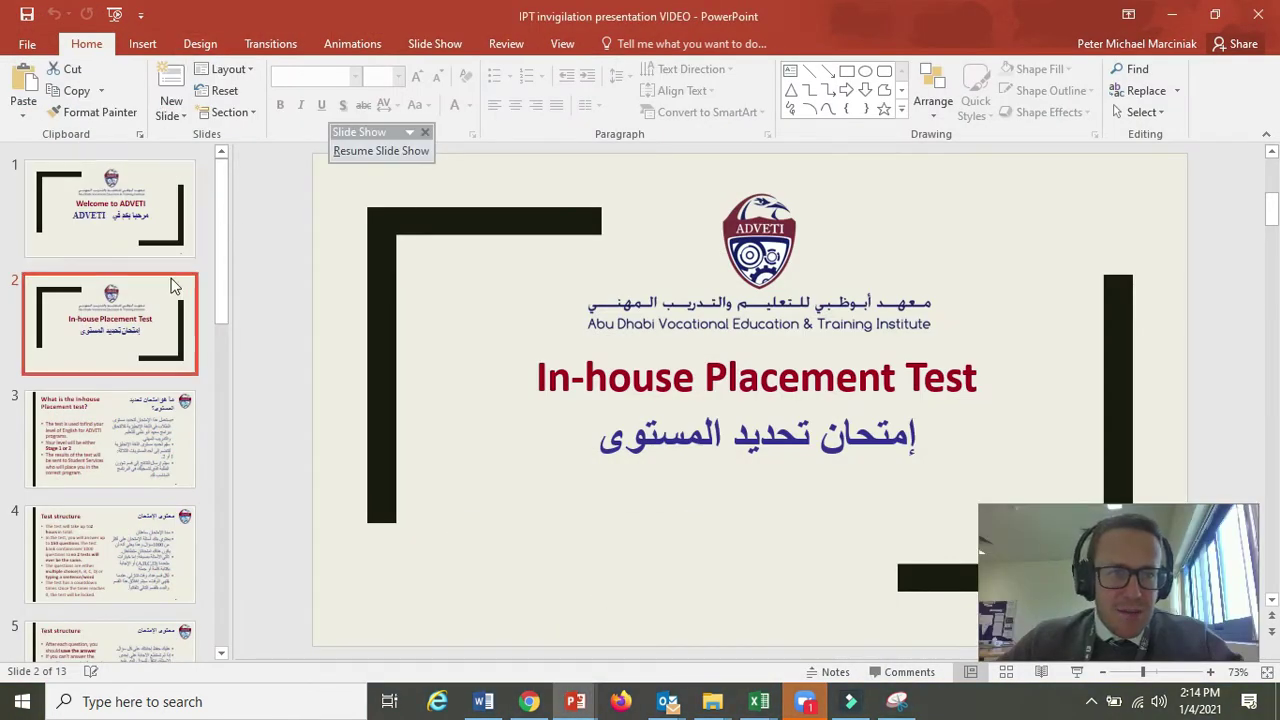
{"action": "left_click", "coordinate": [120, 221]}
{"action": "left_click", "coordinate": [450, 44]}
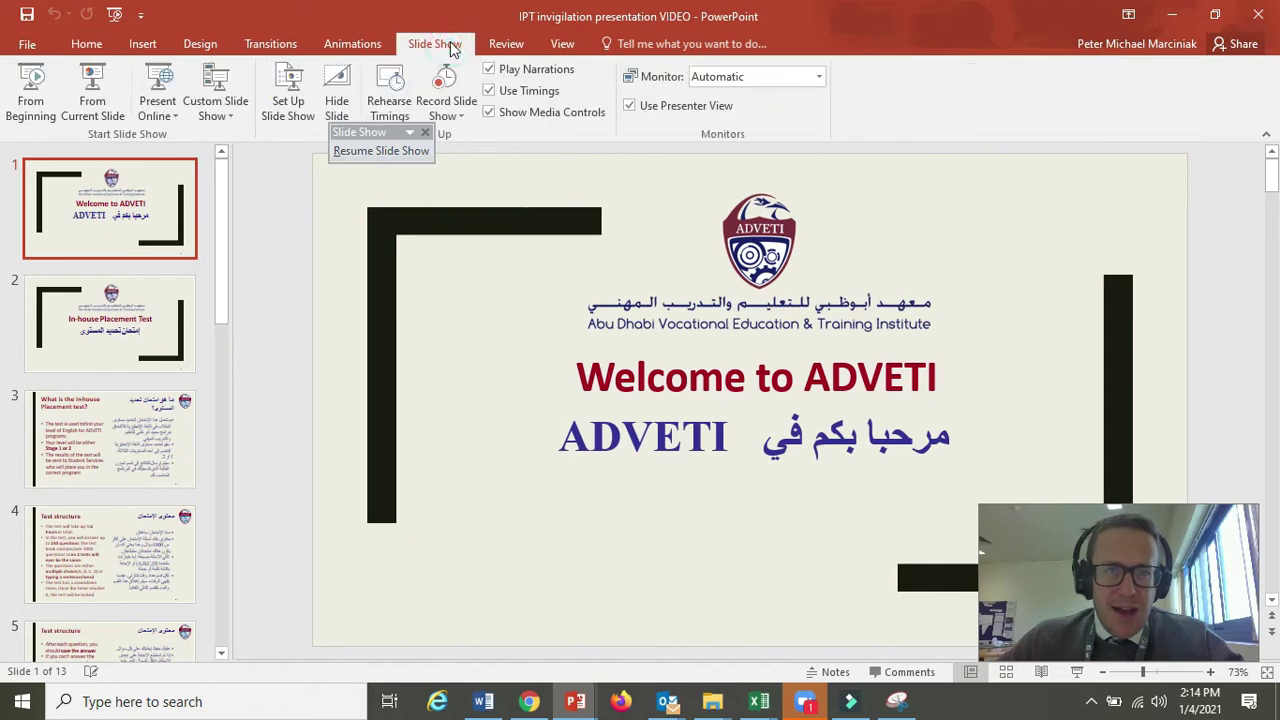
{"action": "left_click", "coordinate": [108, 101]}
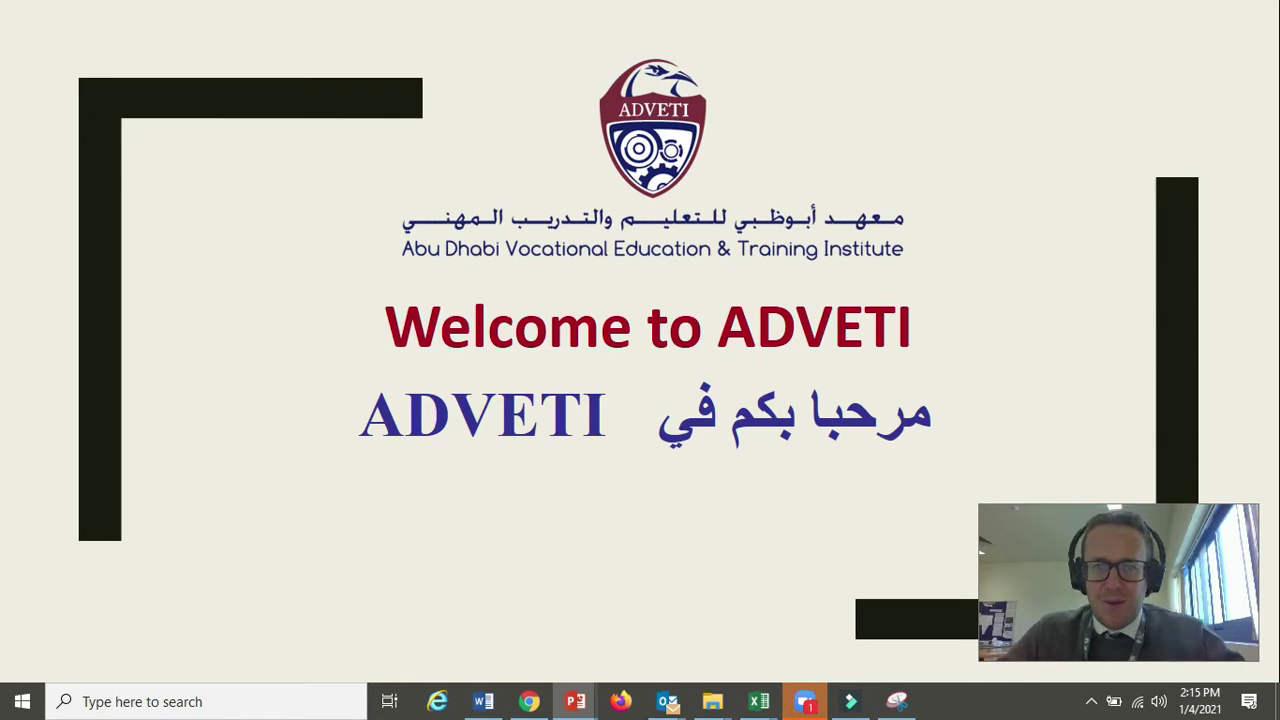
- Page through the slides from Welcome to ADVETI to the Submit the test slide
{"action": "key", "text": "Right"}
{"action": "key", "text": "Right"}
{"action": "key", "text": "Right"}
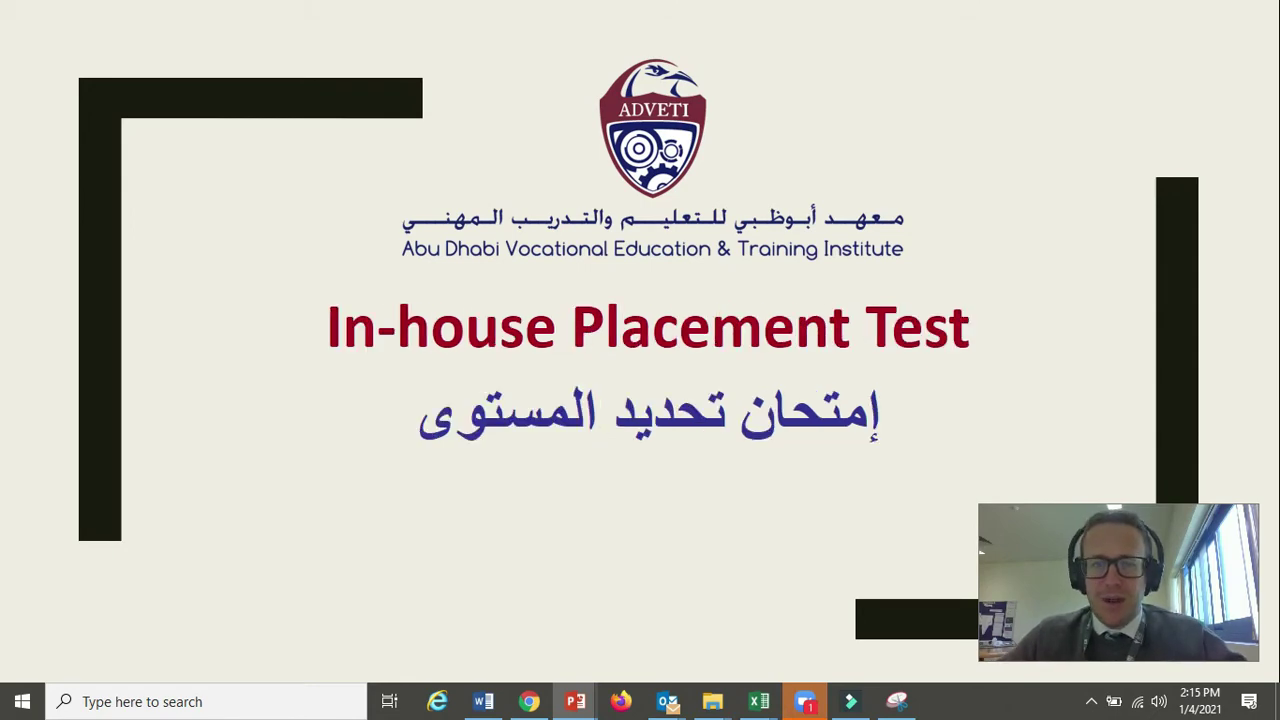
{"action": "key", "text": "Left"}
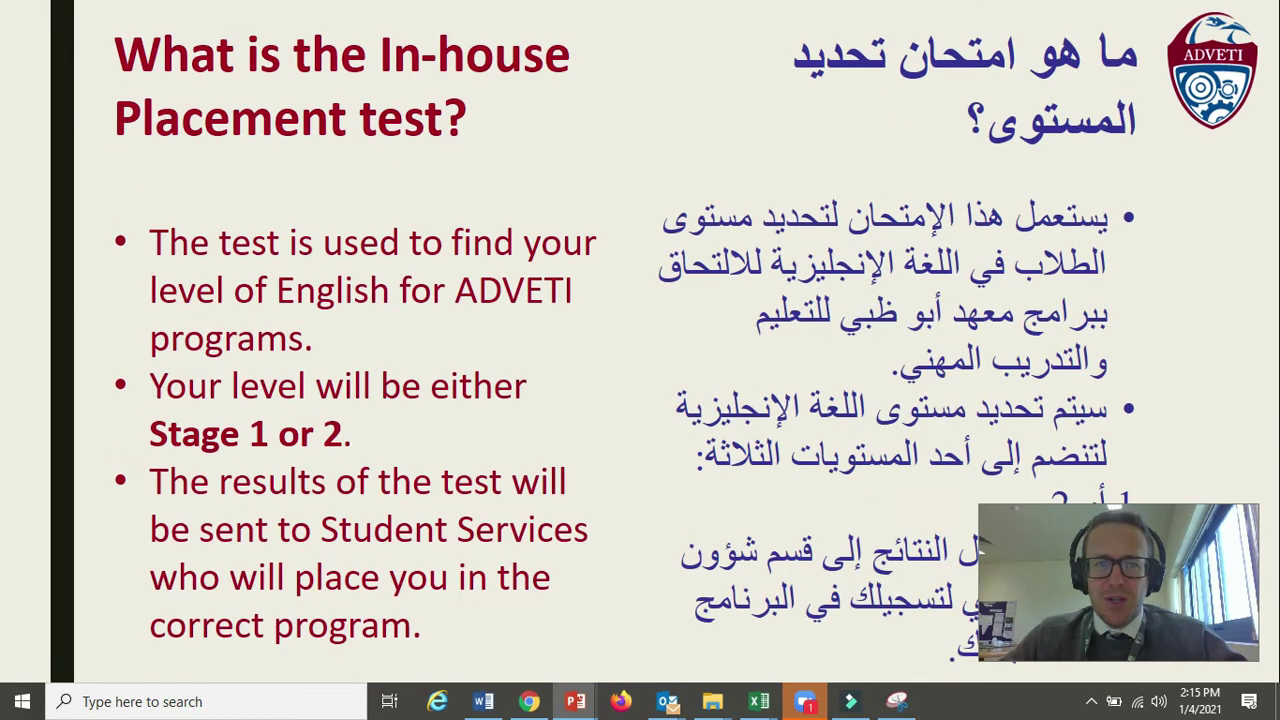
{"action": "key", "text": "Right"}
{"action": "key", "text": "Right"}
{"action": "key", "text": "Right"}
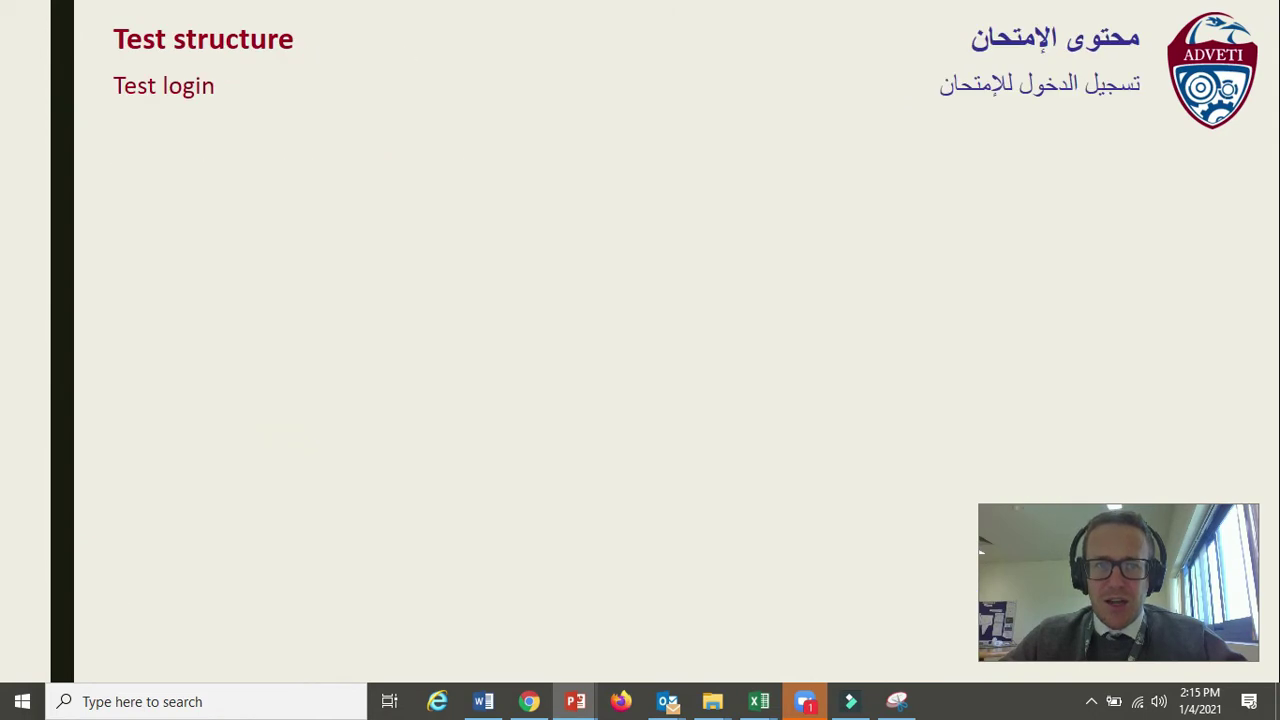
{"action": "key", "text": "Right"}
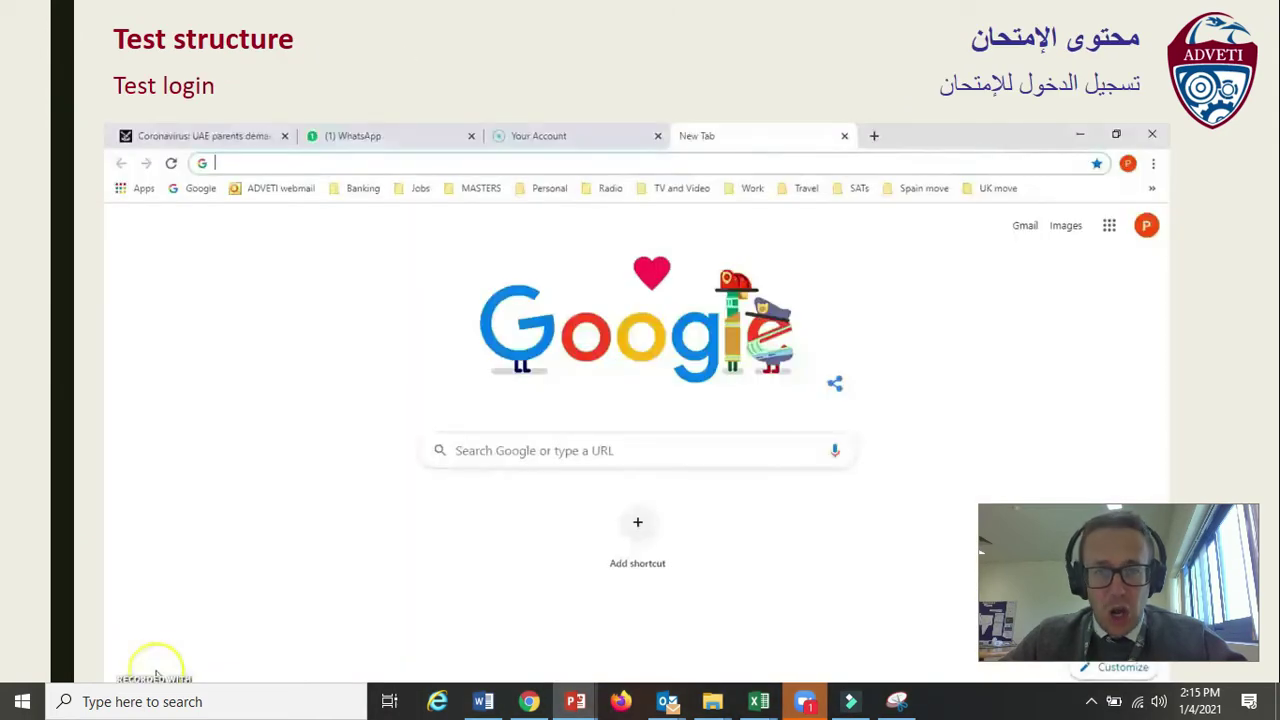
{"action": "key", "text": "Right"}
{"action": "key", "text": "Right"}
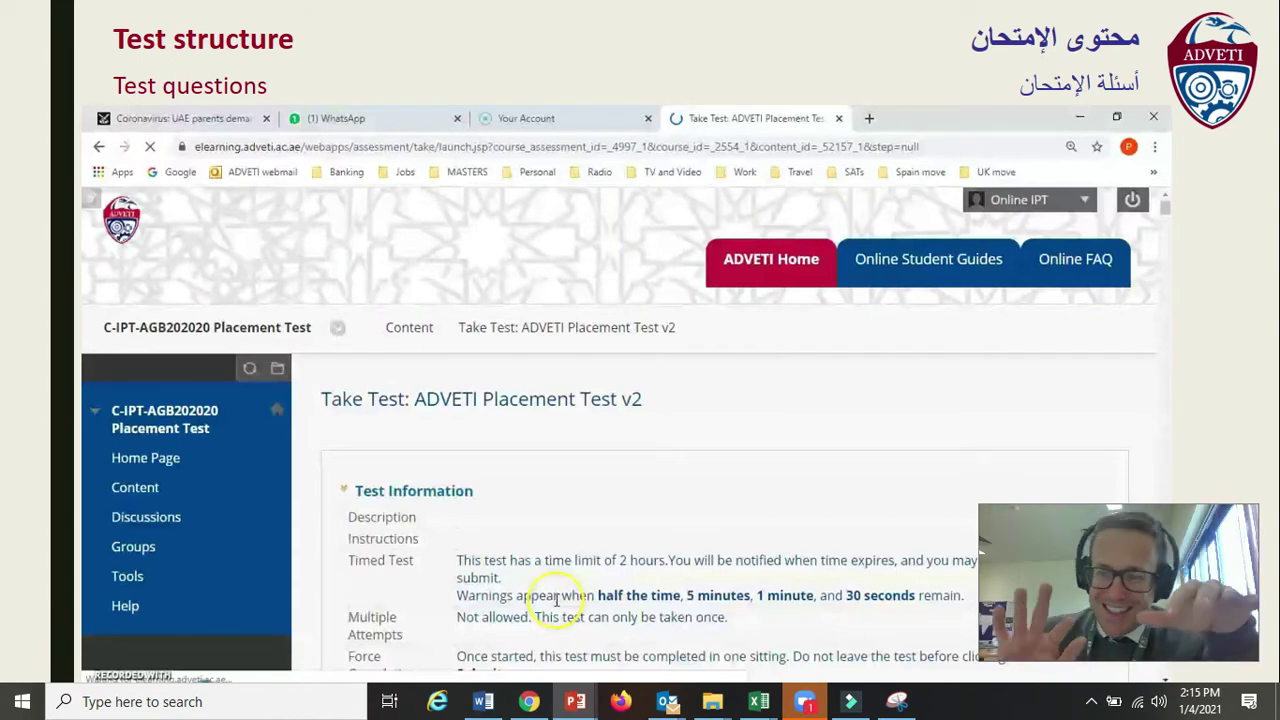
{"action": "key", "text": "Right"}
{"action": "key", "text": "Right"}
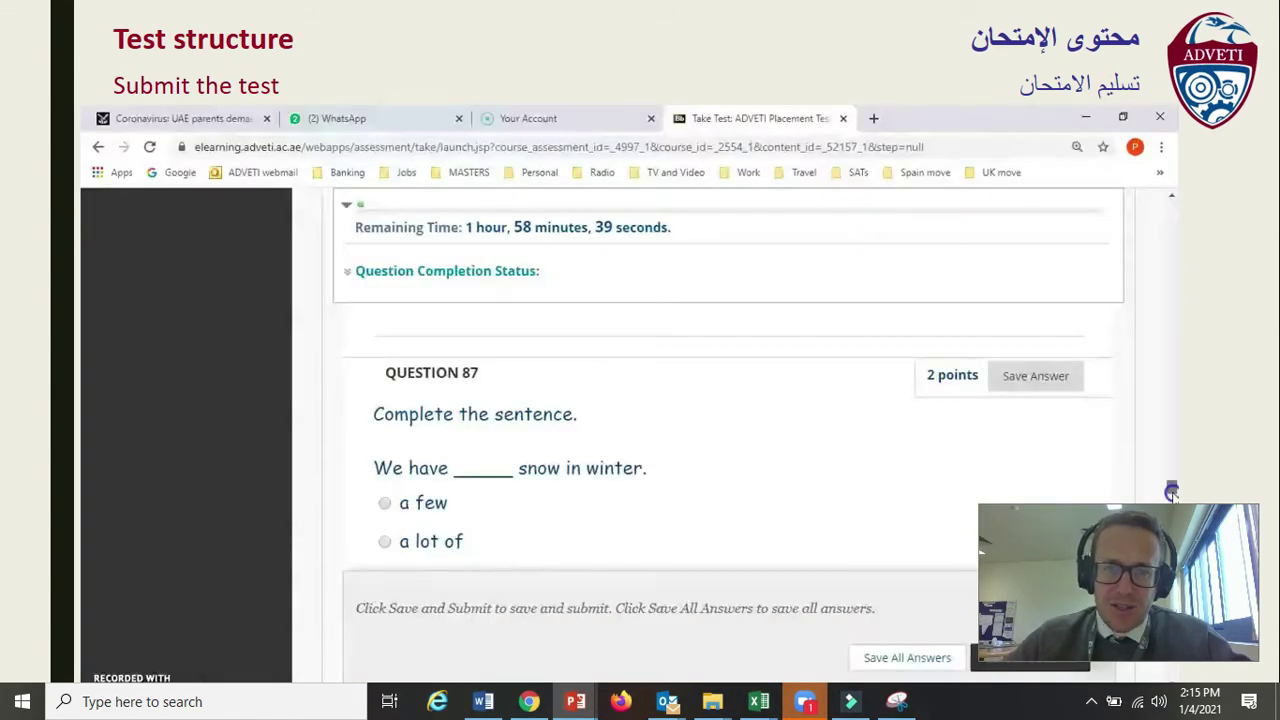
- Return to the Test login slide and page forward to the IMPORTANT slide with the login instructions
{"action": "key", "text": "Left"}
{"action": "key", "text": "Left"}
{"action": "key", "text": "Left"}
{"action": "key", "text": "Left"}
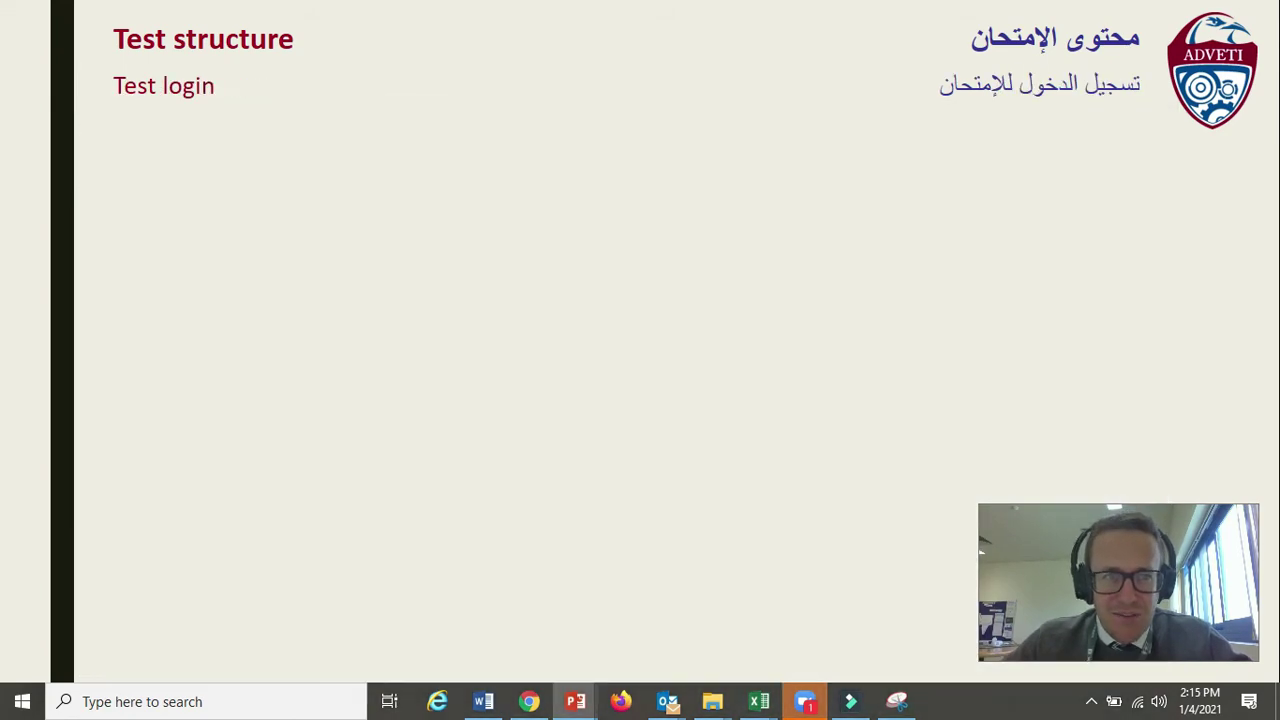
{"action": "key", "text": "Right"}
{"action": "key", "text": "Right"}
{"action": "key", "text": "Right"}
{"action": "key", "text": "Right"}
{"action": "key", "text": "Right"}
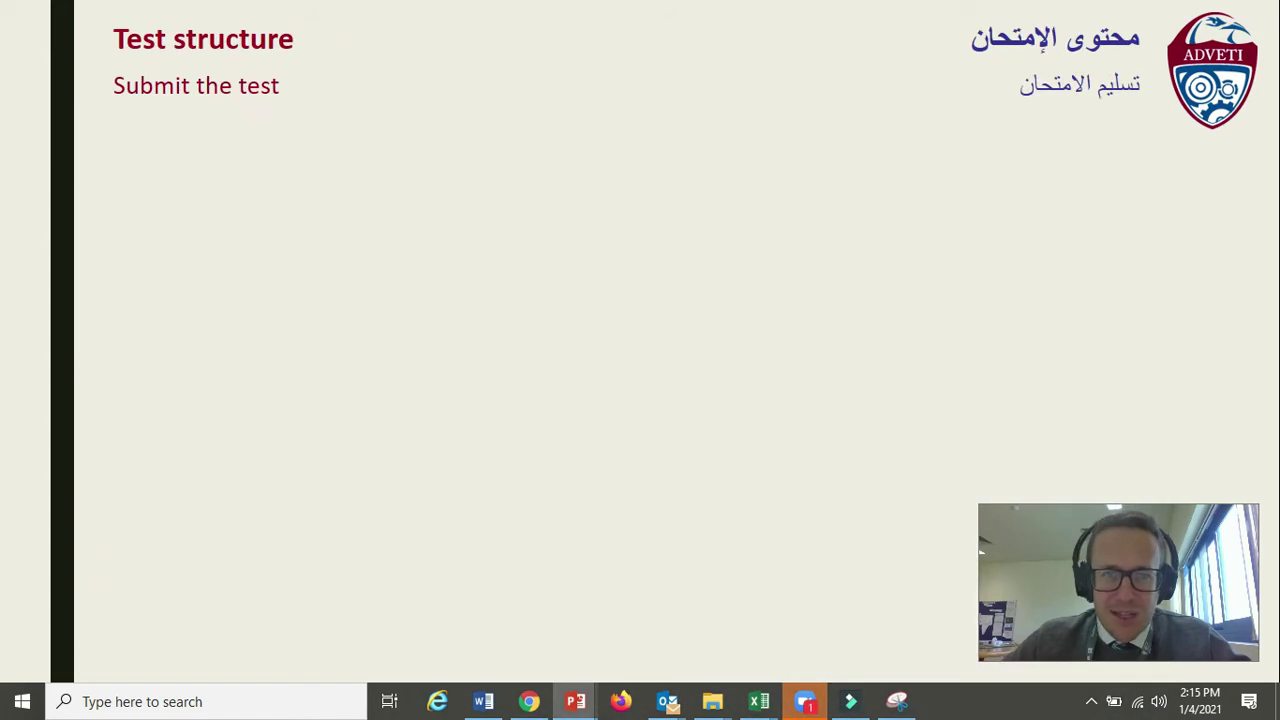
{"action": "key", "text": "Right"}
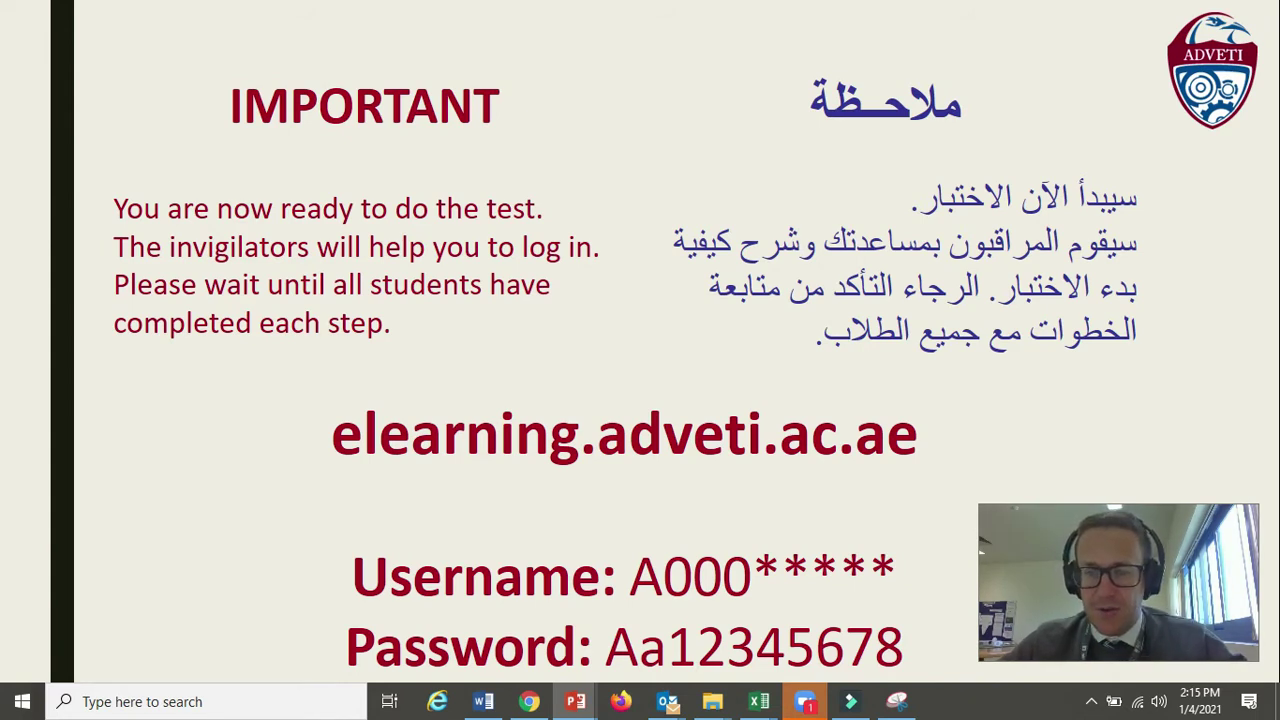
- Switch to Blackboard in Chrome and open the test options of ADVETI Placement Test v2 at the password setting
{"action": "left_click", "coordinate": [529, 701]}
{"action": "left_click", "coordinate": [766, 10]}
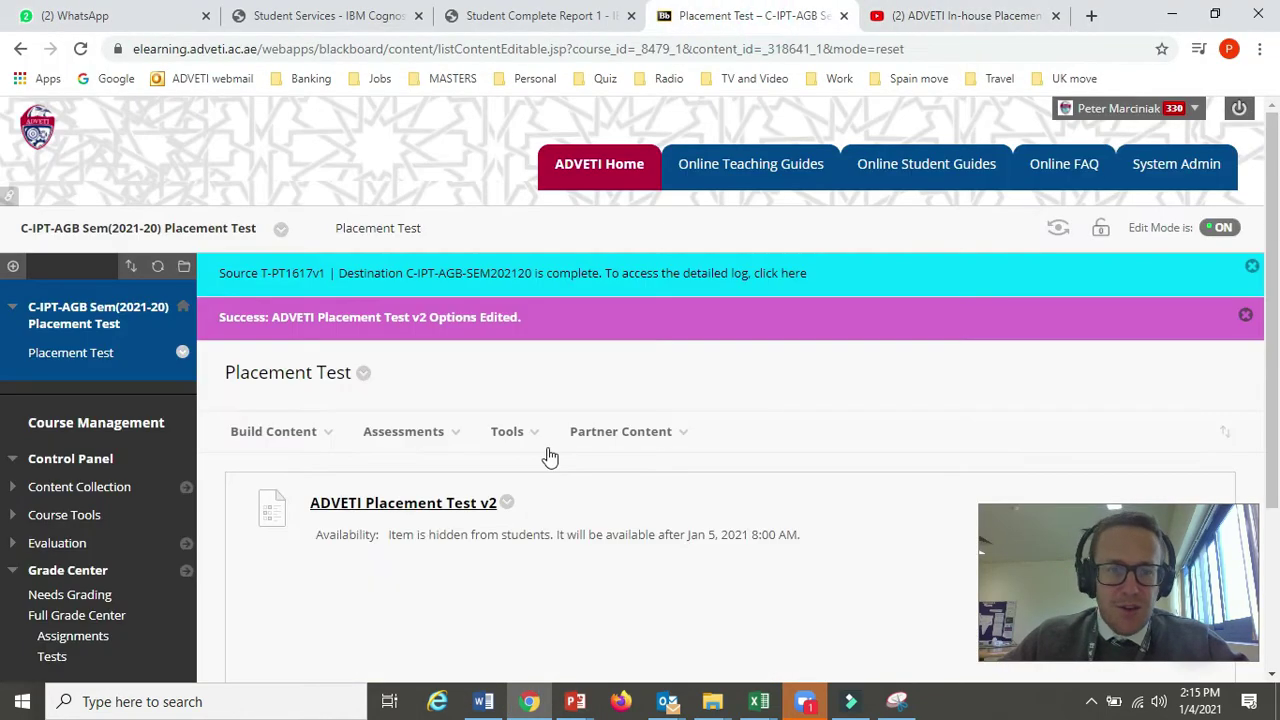
{"action": "left_click", "coordinate": [505, 503]}
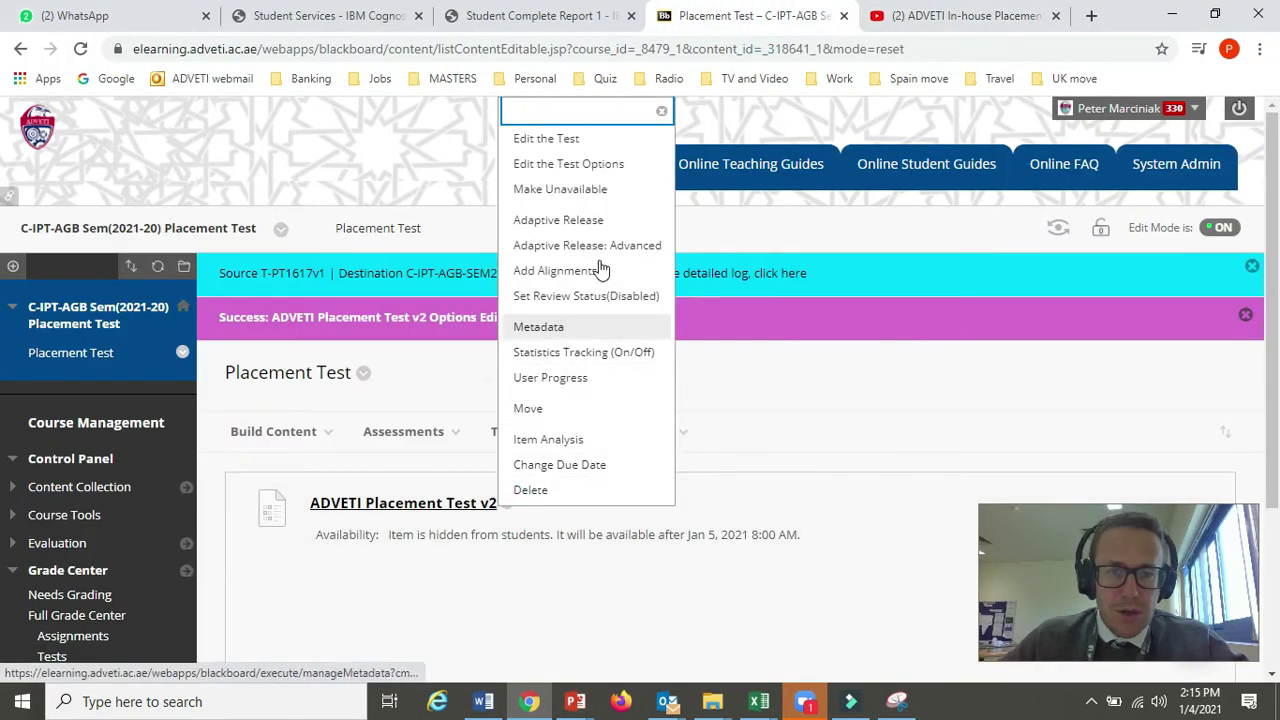
{"action": "left_click", "coordinate": [598, 164]}
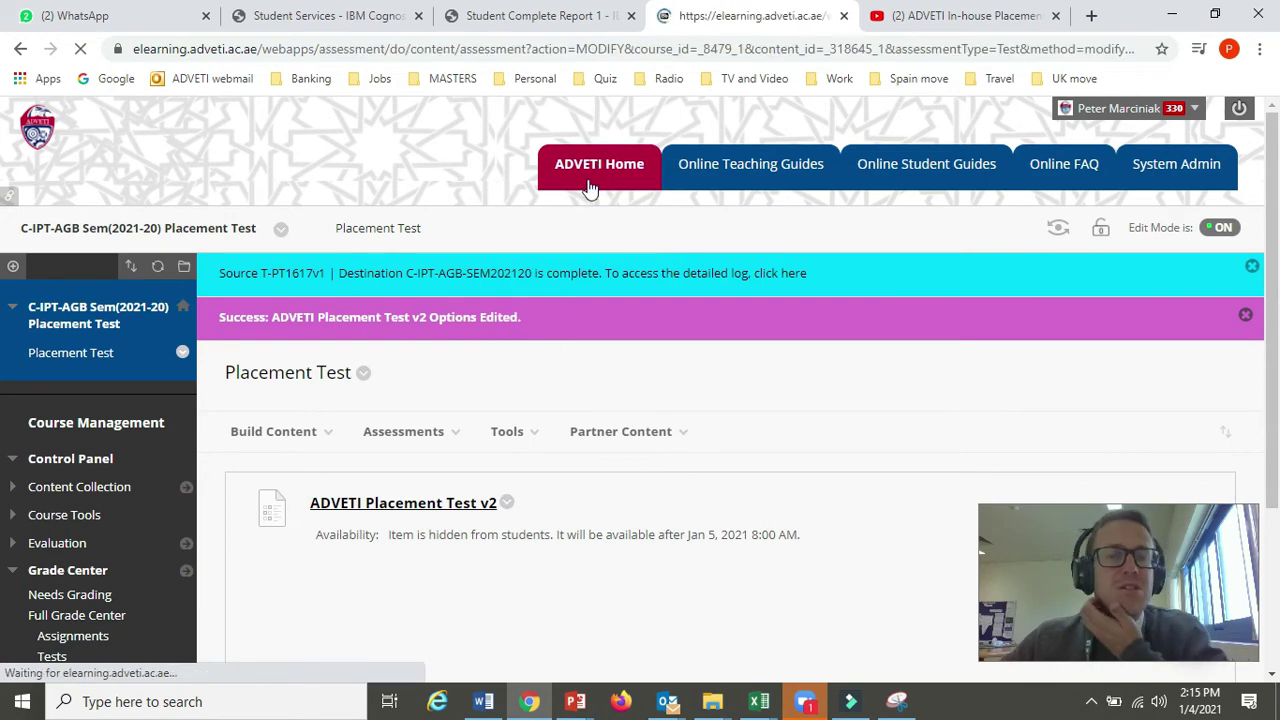
{"action": "scroll", "coordinate": [587, 461], "scroll_direction": "down", "scroll_amount": 10}
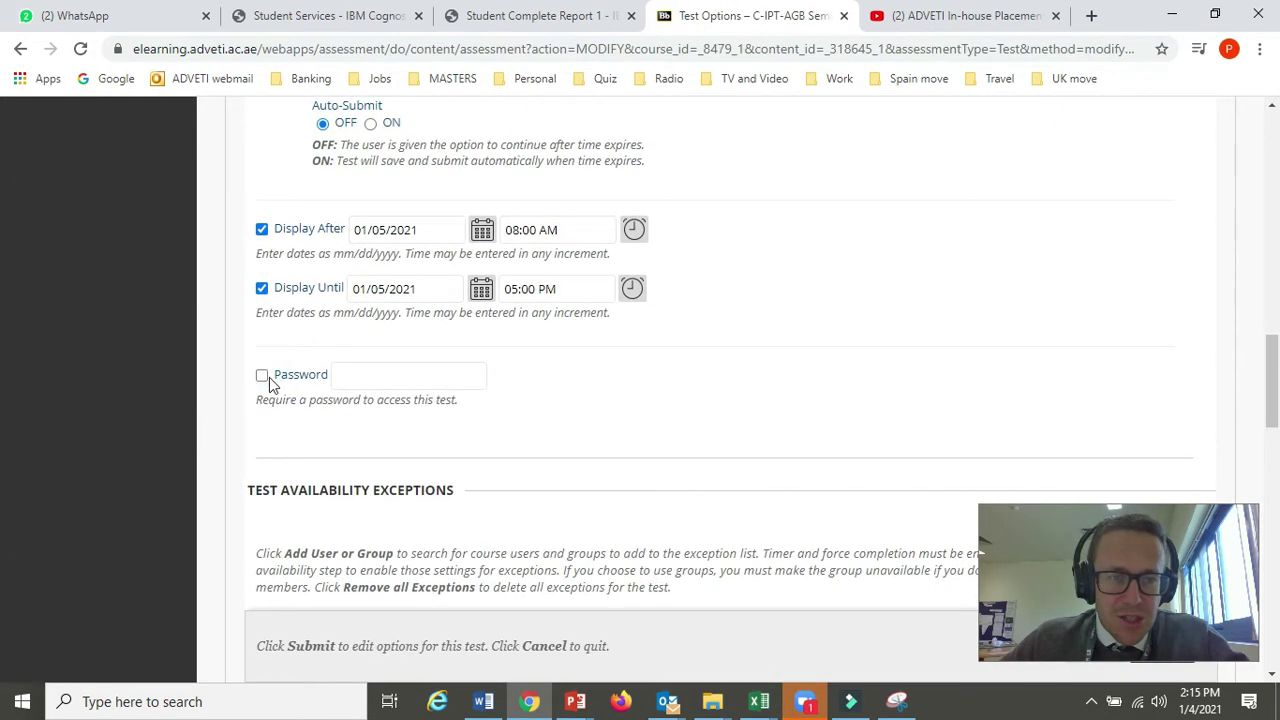
- Turn on the password requirement for the placement test, check its password field, and turn the requirement off again
{"action": "left_click", "coordinate": [262, 375]}
{"action": "left_click", "coordinate": [338, 375]}
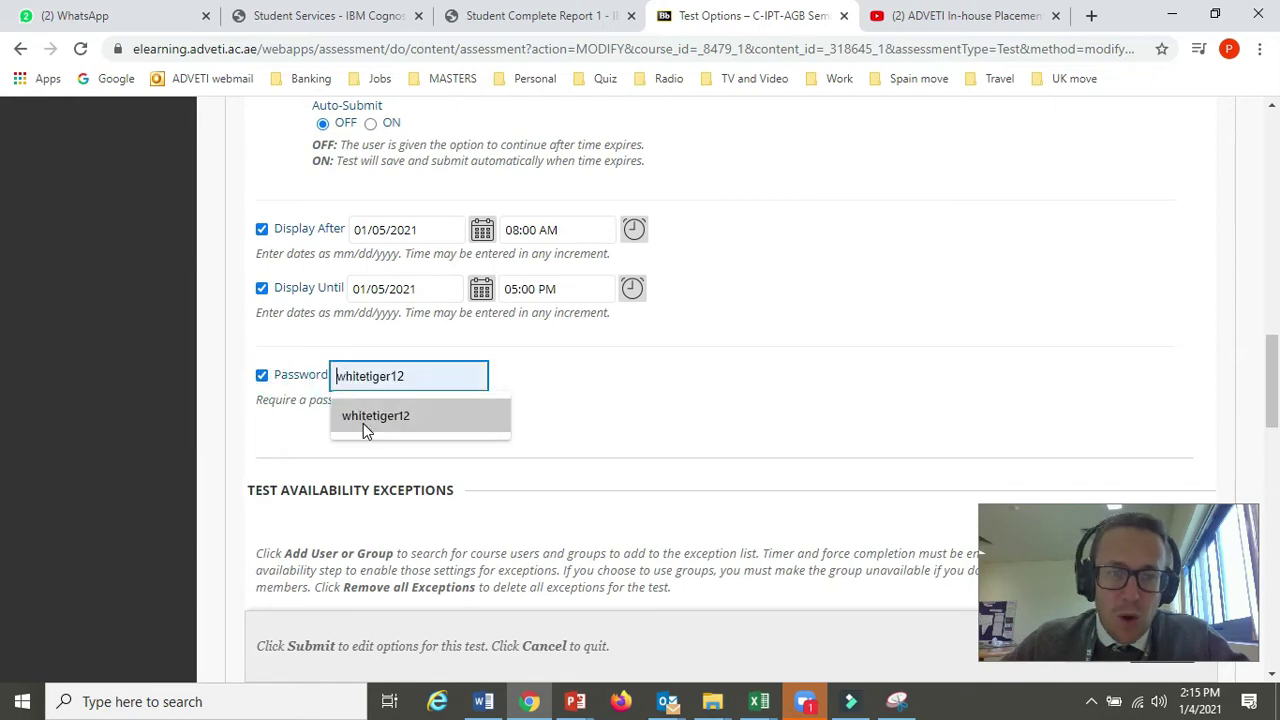
{"action": "left_click", "coordinate": [266, 379]}
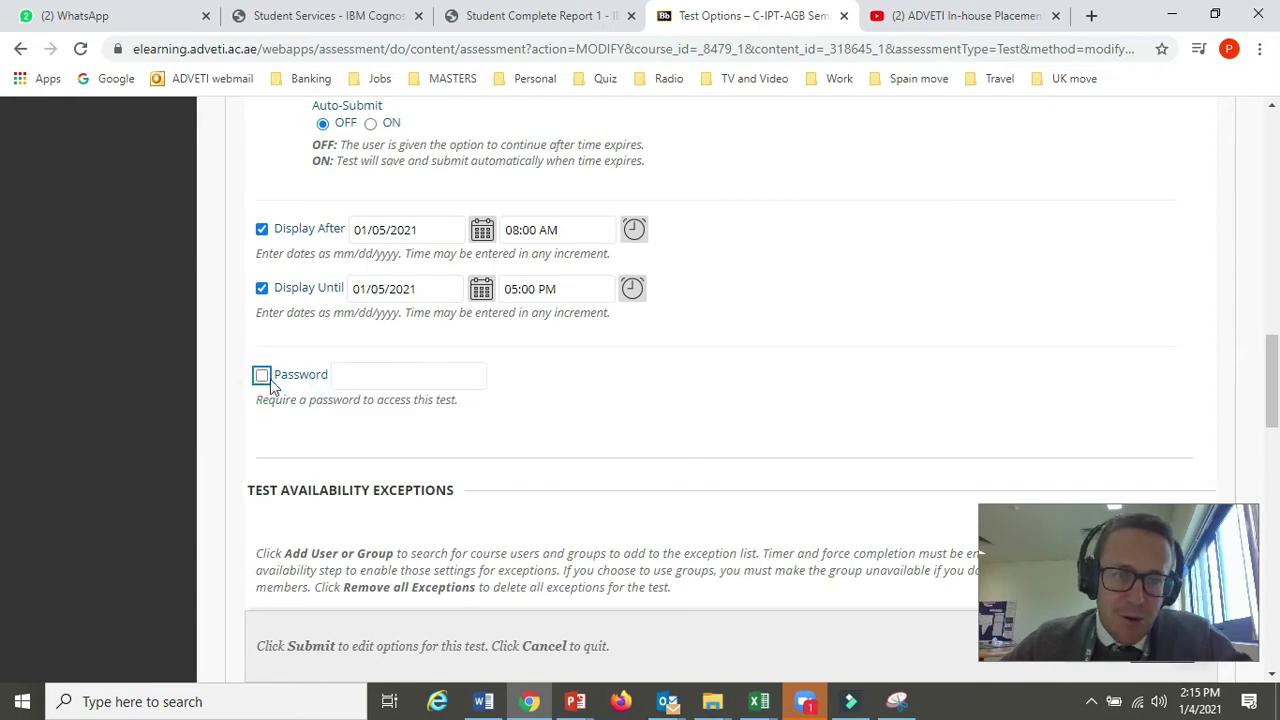
- Look over the remaining results and presentation settings, dismiss the feedback help, and leave the test options without submitting
{"action": "scroll", "coordinate": [790, 490], "scroll_direction": "down", "scroll_amount": 15}
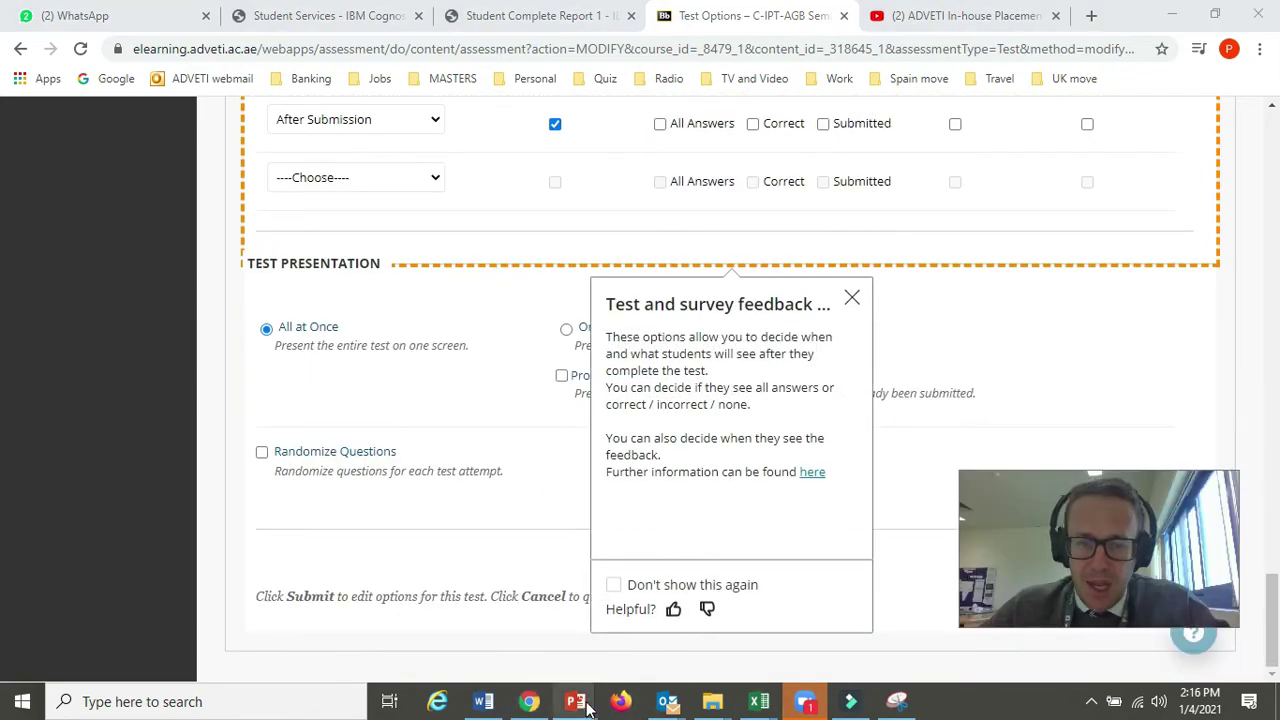
{"action": "left_click", "coordinate": [851, 297]}
{"action": "scroll", "coordinate": [843, 310], "scroll_direction": "up", "scroll_amount": 5}
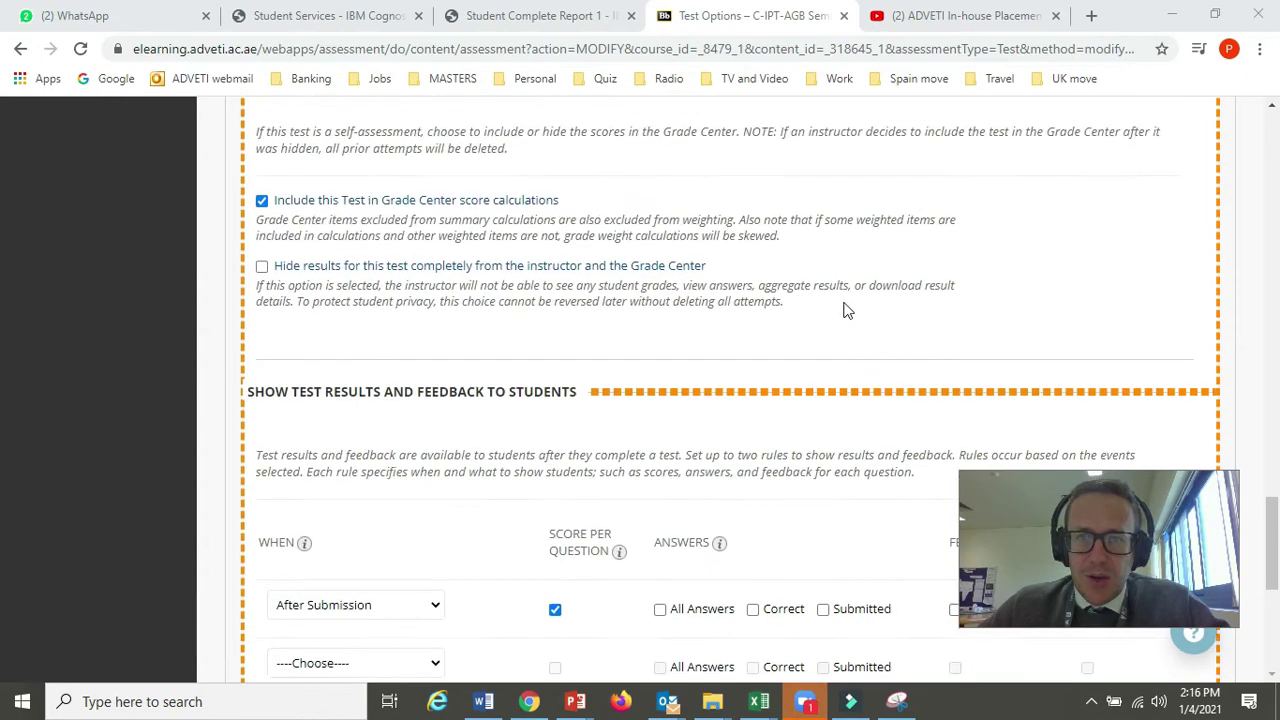
{"action": "scroll", "coordinate": [870, 350], "scroll_direction": "up", "scroll_amount": 5}
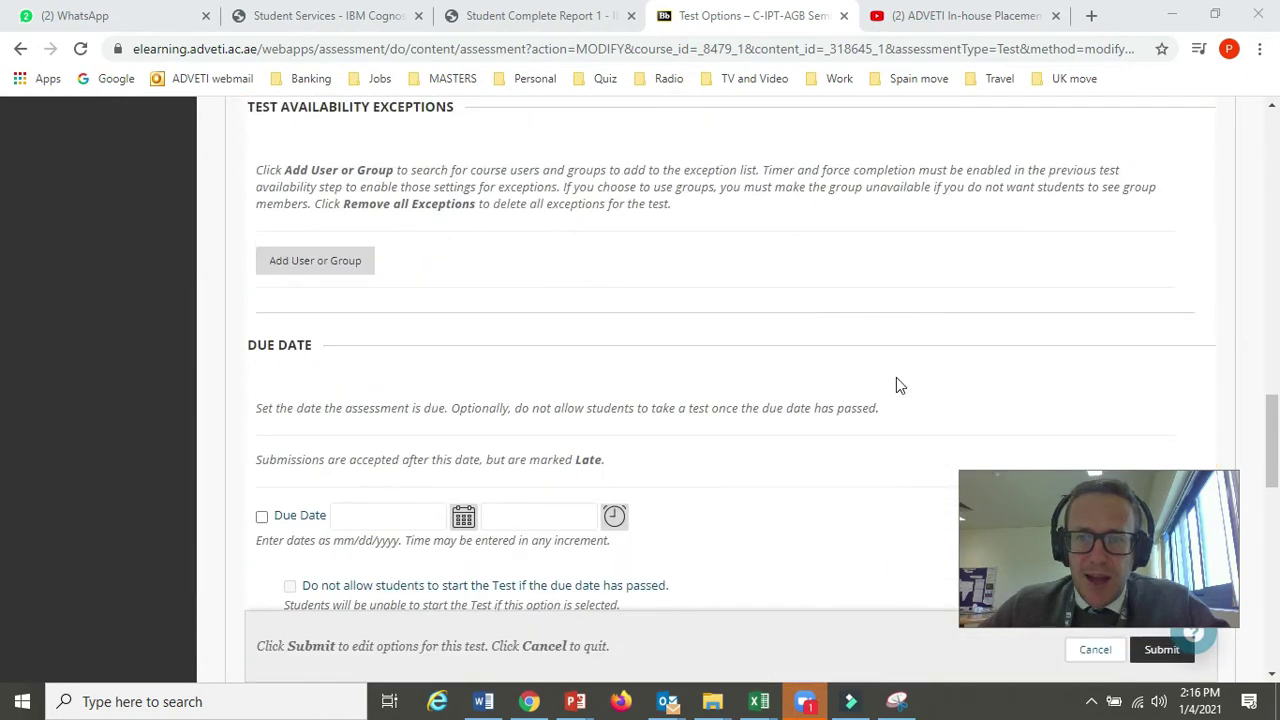
{"action": "left_click", "coordinate": [1095, 652]}
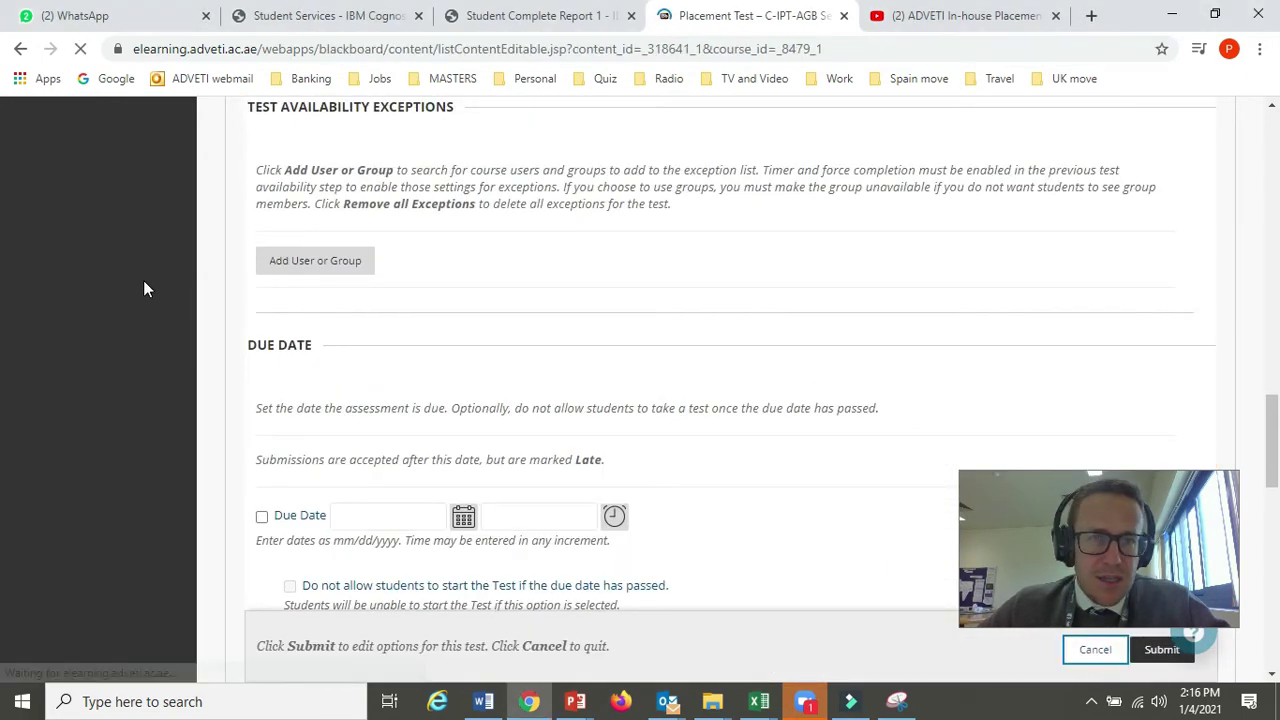
- Open the Full Grade Center of the placement test course and show the student scores
{"action": "scroll", "coordinate": [100, 460], "scroll_direction": "down", "scroll_amount": 2}
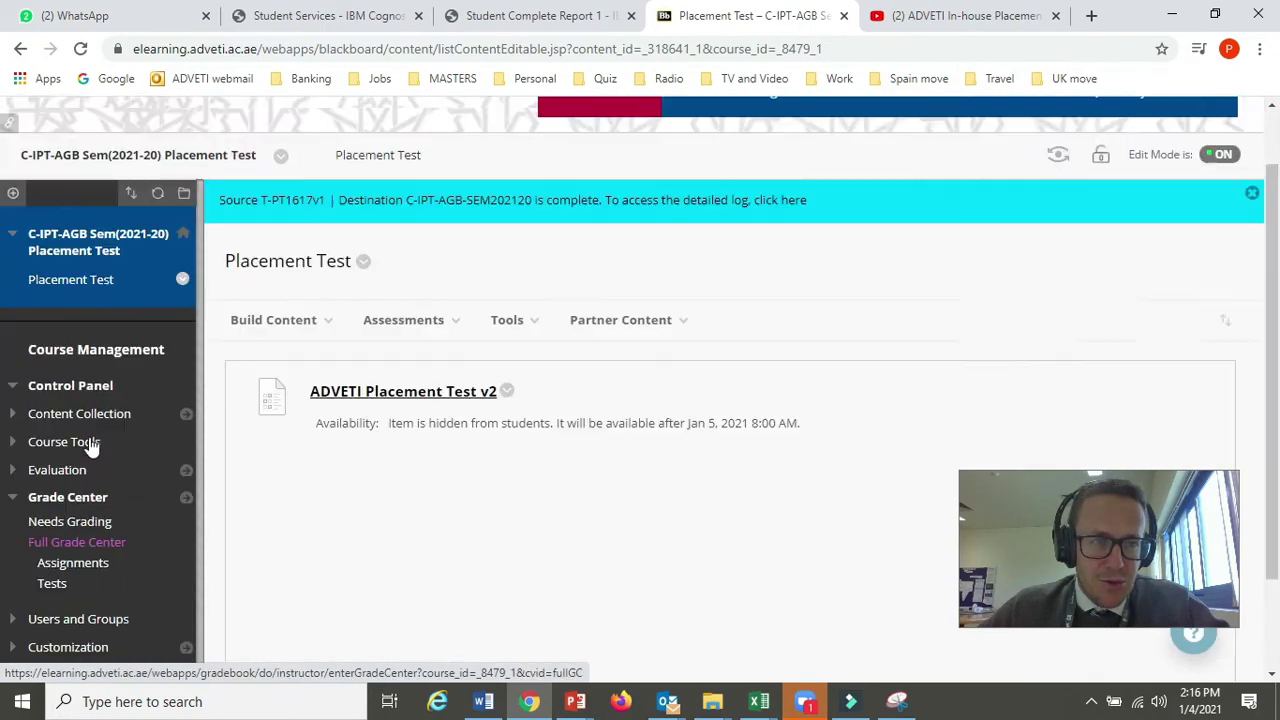
{"action": "left_click", "coordinate": [77, 422]}
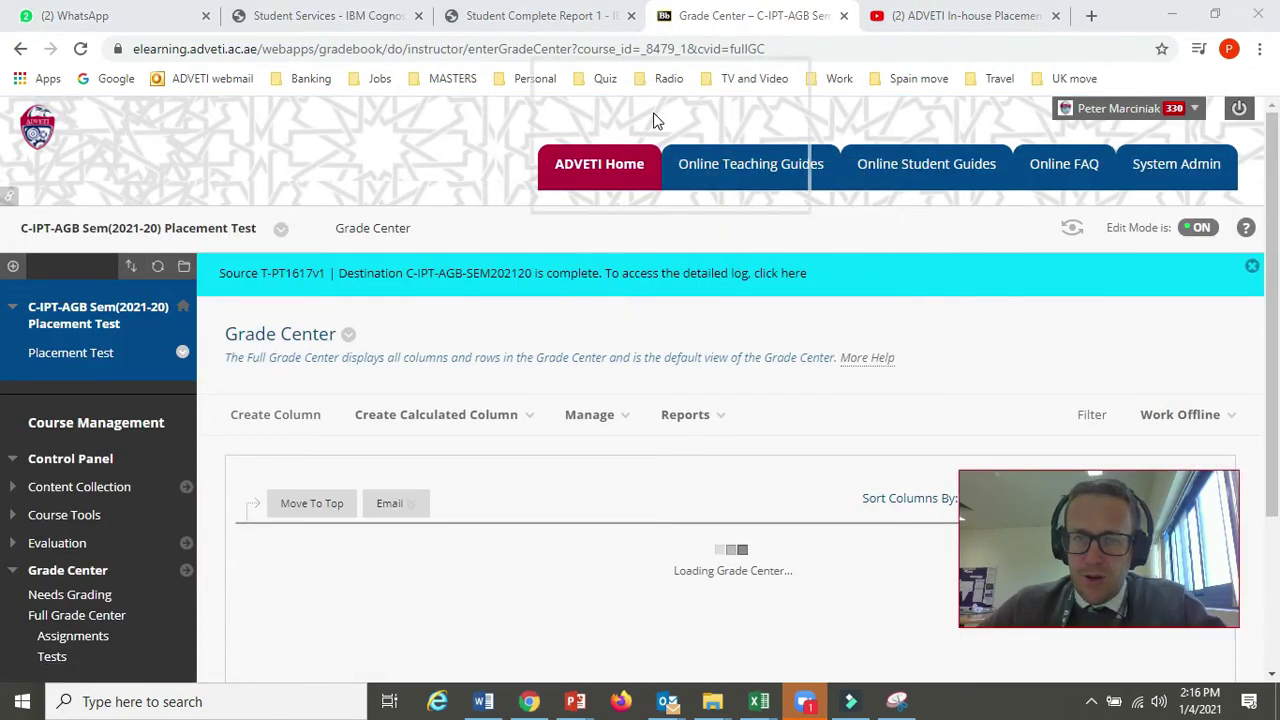
{"action": "scroll", "coordinate": [797, 380], "scroll_direction": "down", "scroll_amount": 3}
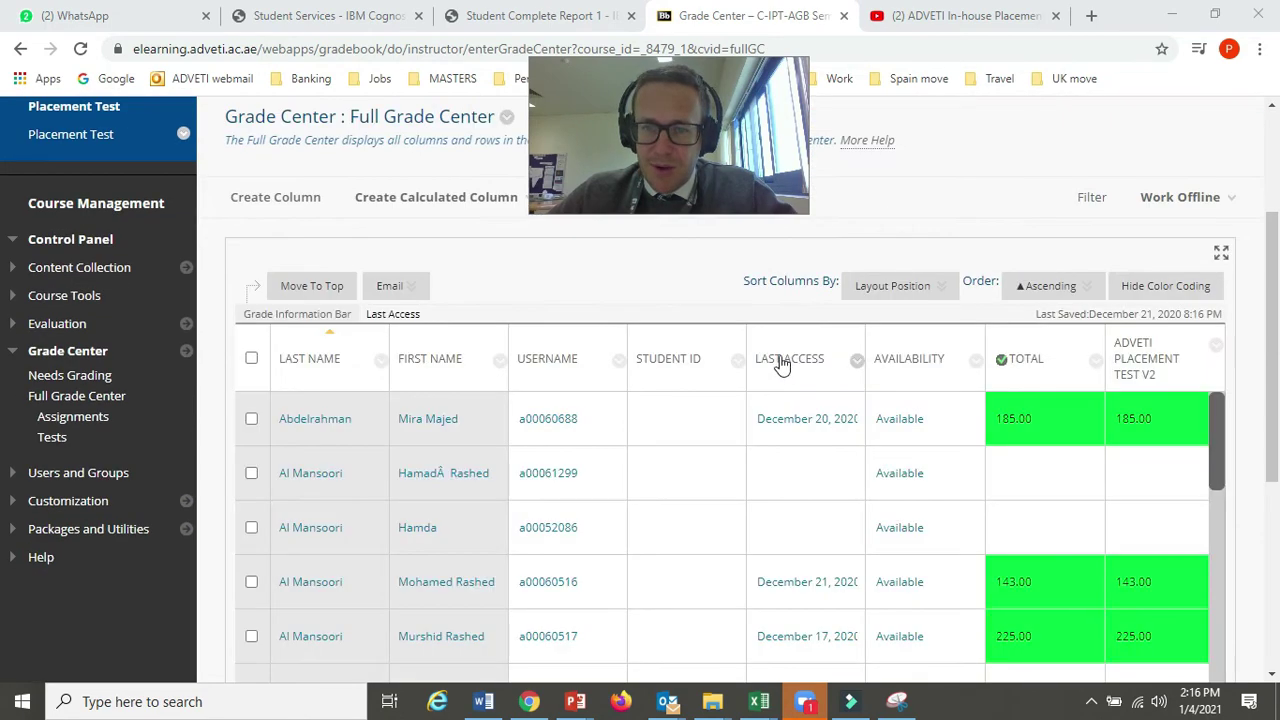
- Download the Full Grade Center data for offline work and open the downloaded file in Excel
{"action": "left_click", "coordinate": [1178, 197]}
{"action": "left_click", "coordinate": [1114, 263]}
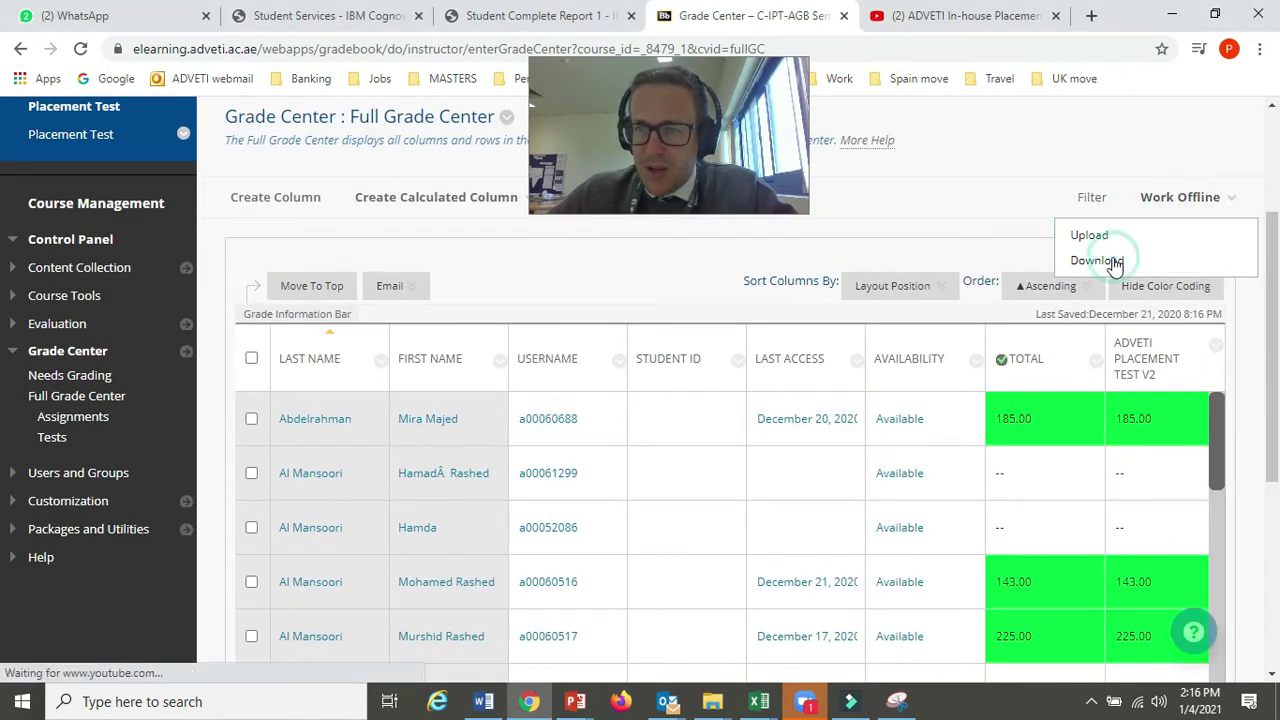
{"action": "scroll", "coordinate": [971, 557], "scroll_direction": "down", "scroll_amount": 2}
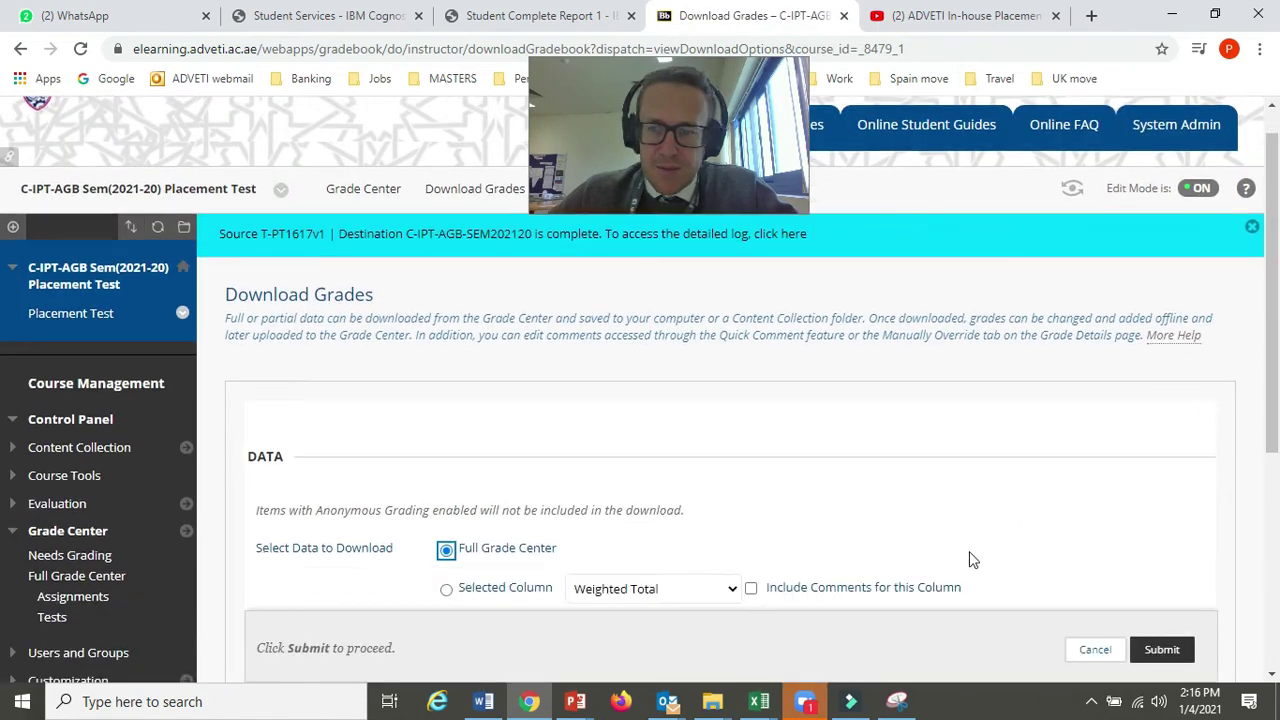
{"action": "left_click", "coordinate": [1161, 649]}
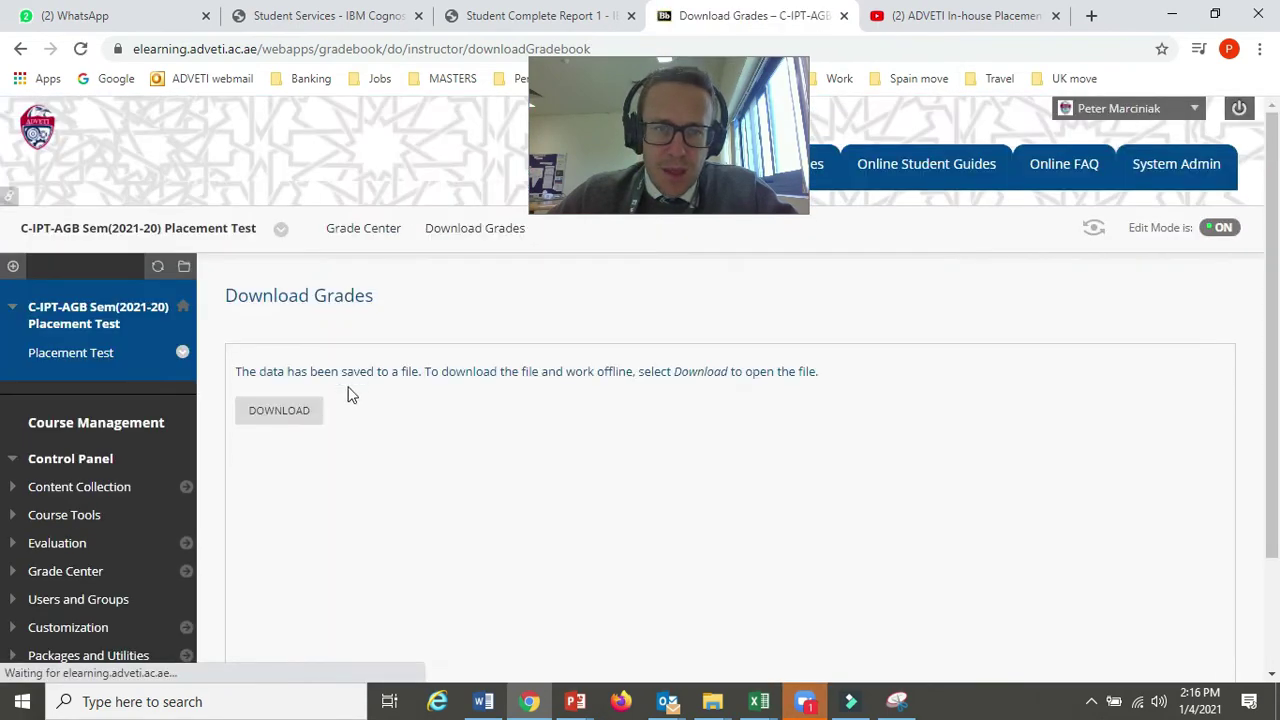
{"action": "left_click", "coordinate": [278, 449]}
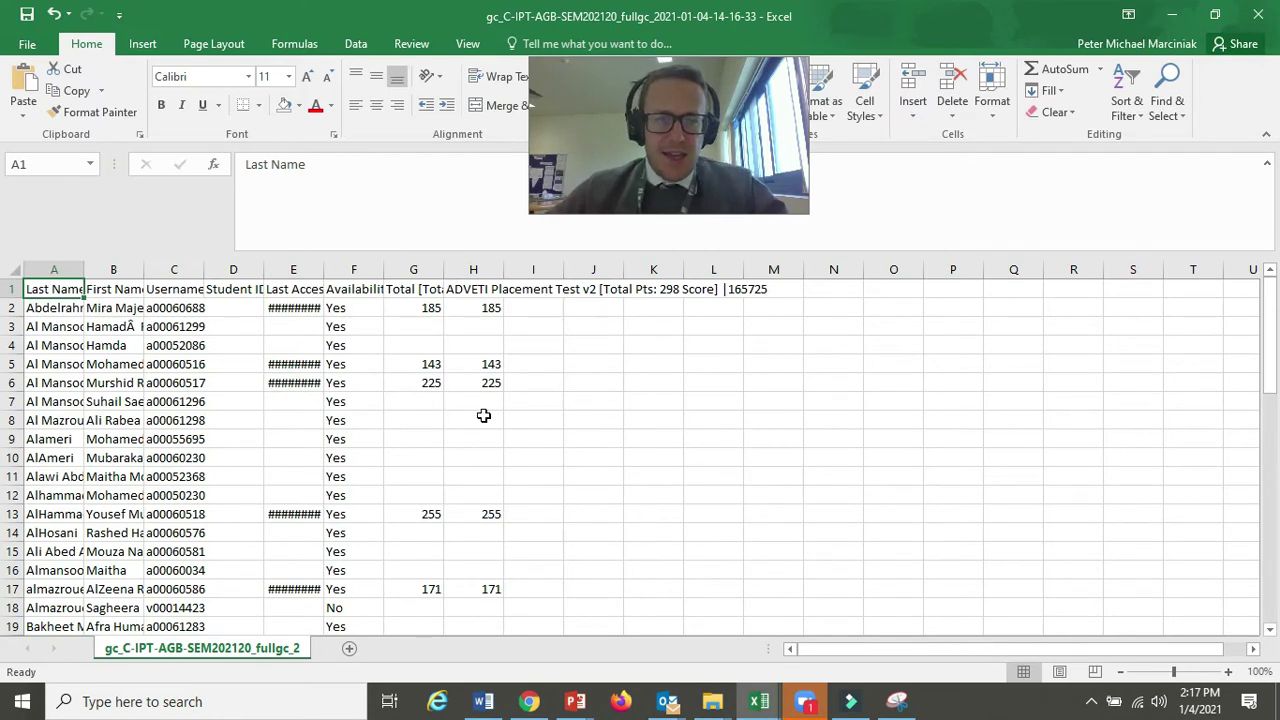
- Delete the Student ID, Last Access and Availability columns (D to F) from the downloaded grade sheet
{"action": "left_click", "coordinate": [515, 437]}
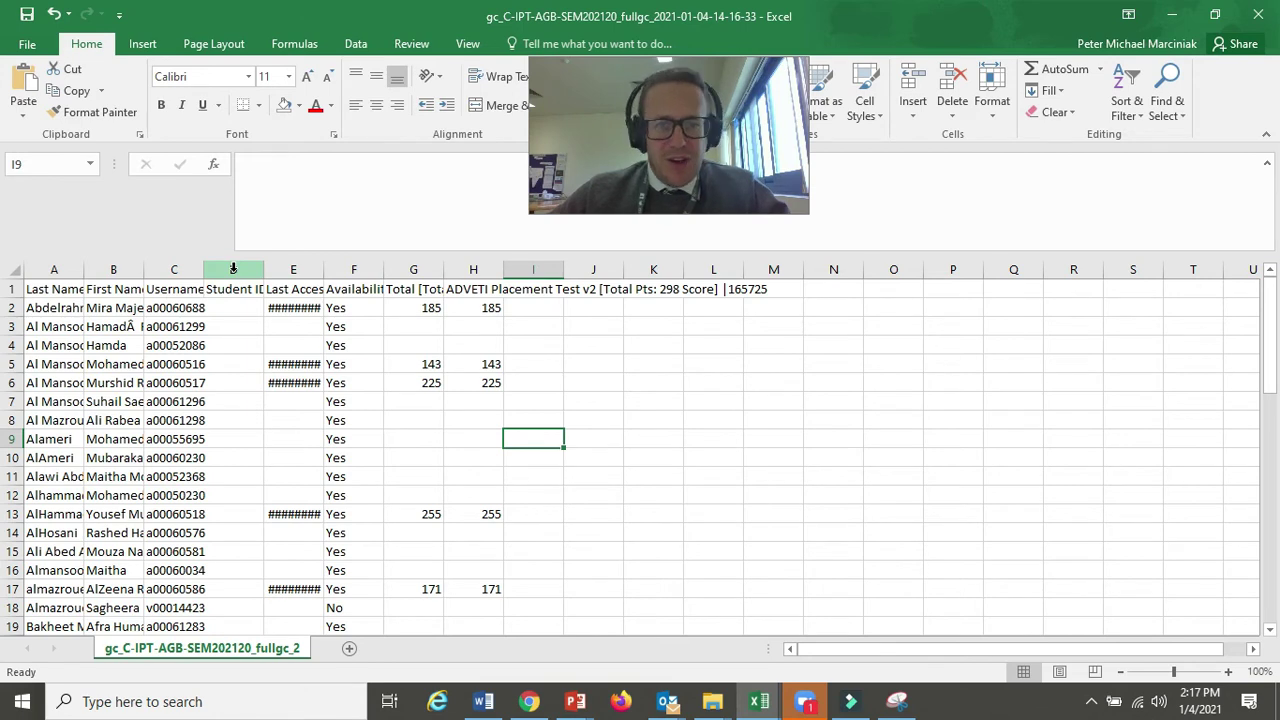
{"action": "left_click_drag", "start_coordinate": [233, 270], "coordinate": [345, 271]}
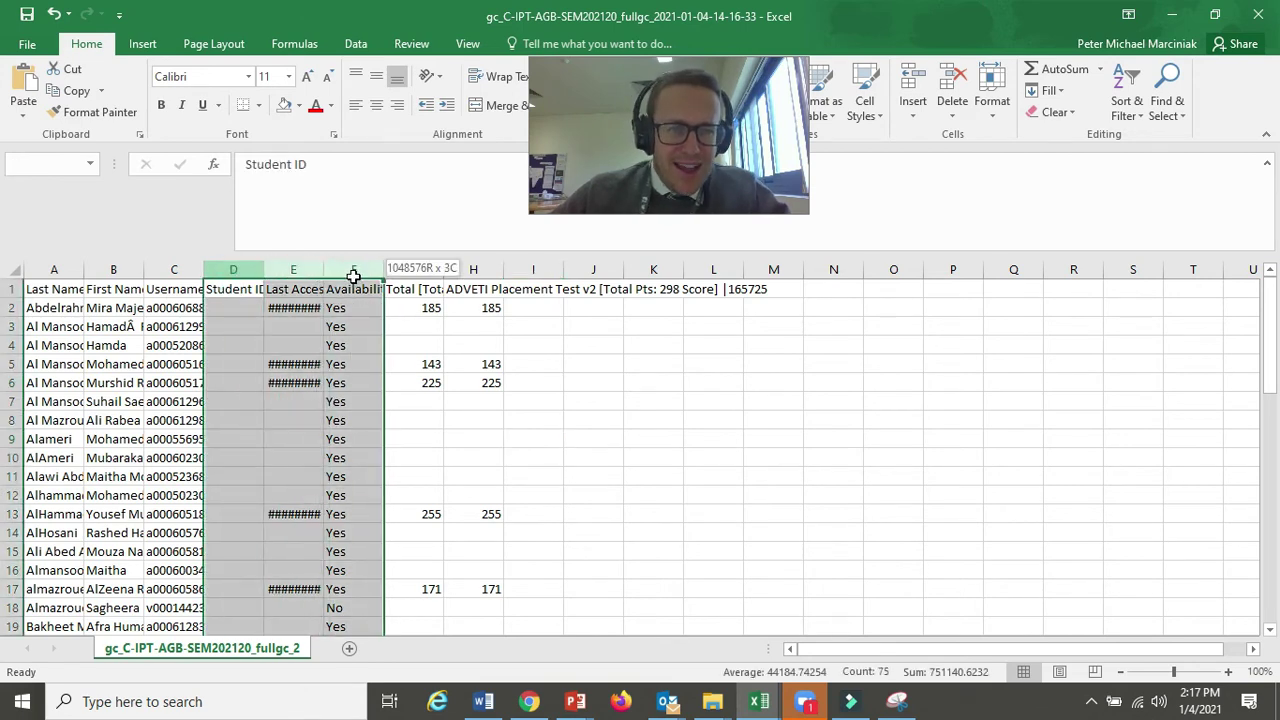
{"action": "right_click", "coordinate": [307, 269]}
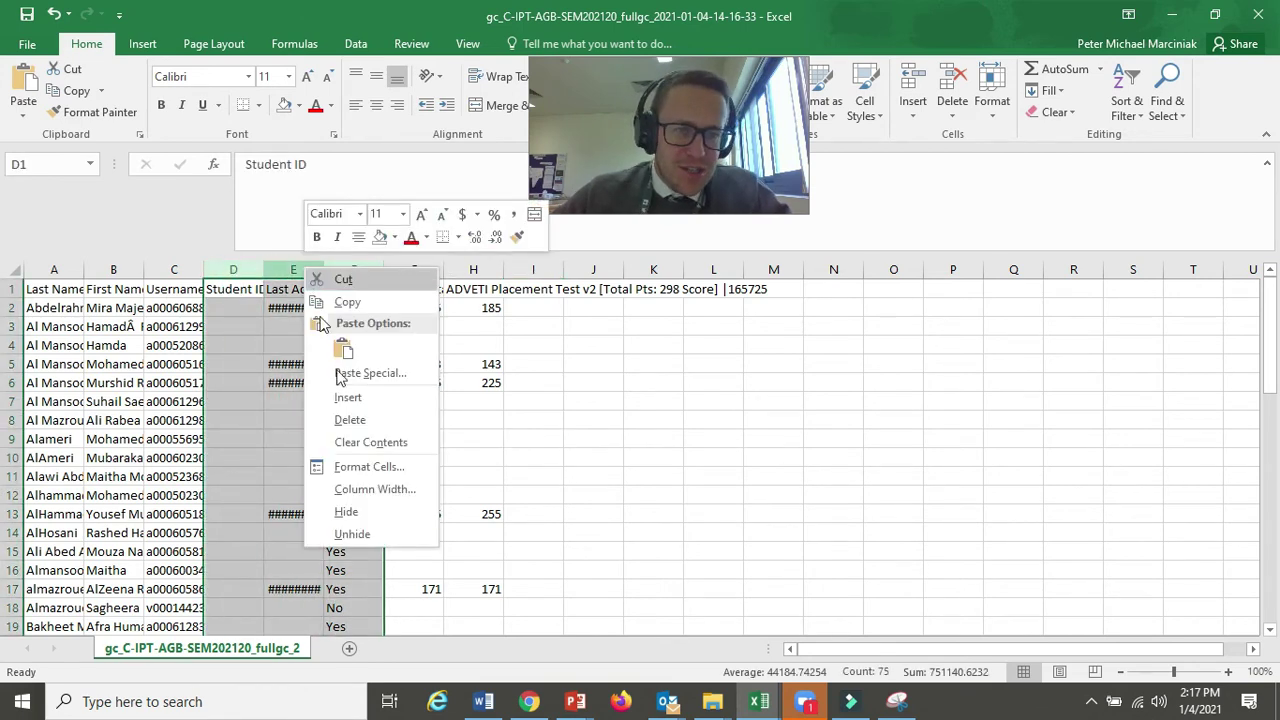
{"action": "left_click", "coordinate": [343, 419]}
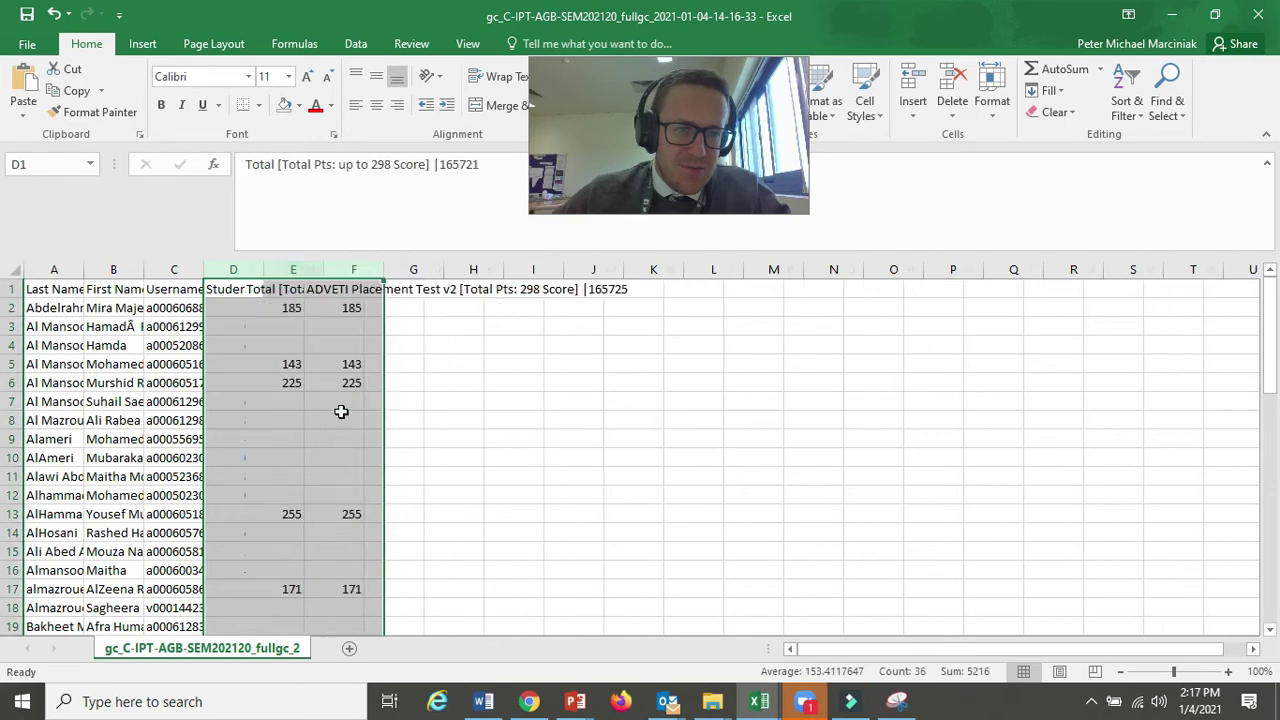
- Undo the deletion of the three columns, and delete only the Availability and Student ID columns
{"action": "left_click", "coordinate": [52, 16]}
{"action": "left_click", "coordinate": [353, 270]}
{"action": "right_click", "coordinate": [362, 271]}
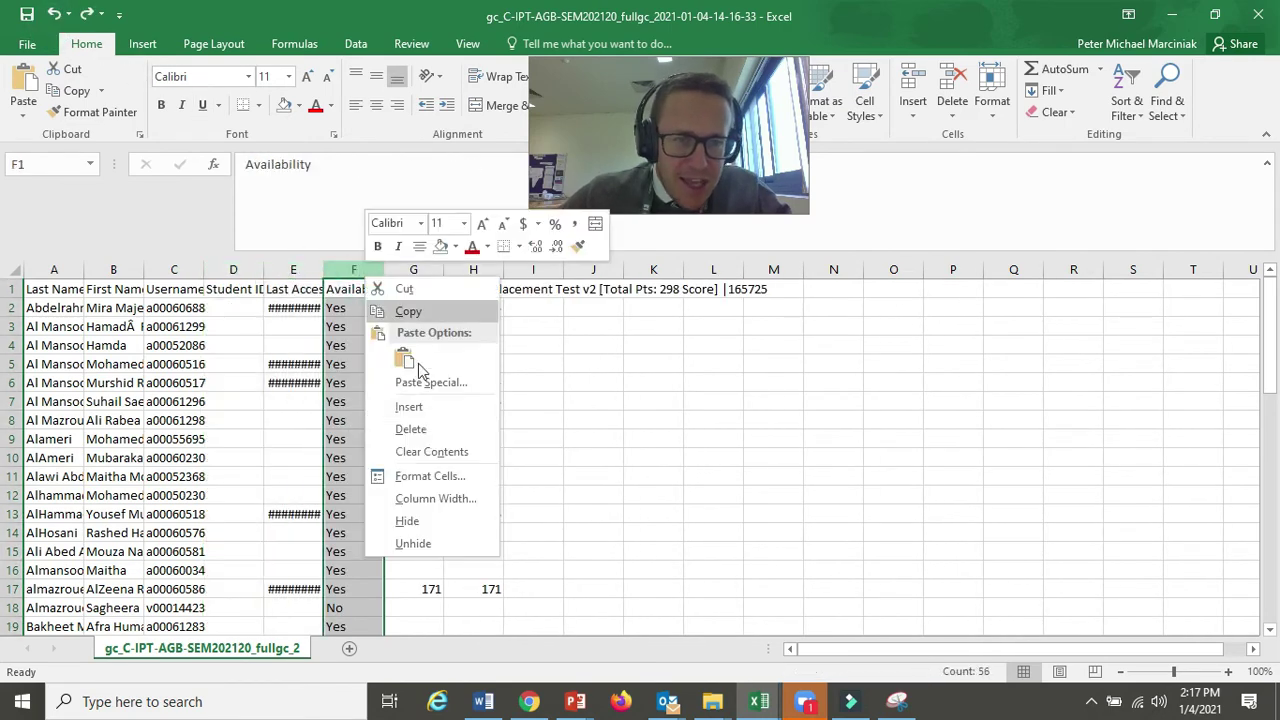
{"action": "left_click", "coordinate": [421, 437]}
{"action": "left_click", "coordinate": [240, 270]}
{"action": "right_click", "coordinate": [245, 272]}
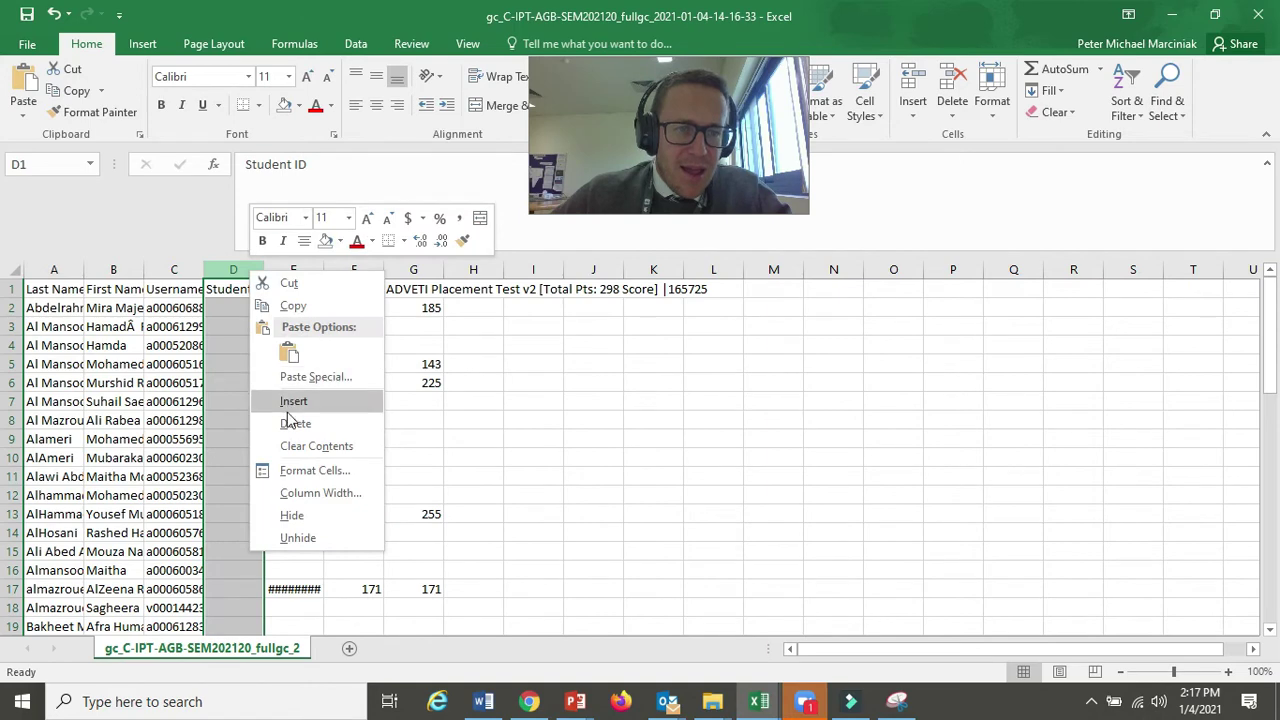
{"action": "left_click", "coordinate": [290, 423]}
{"action": "left_click", "coordinate": [245, 383]}
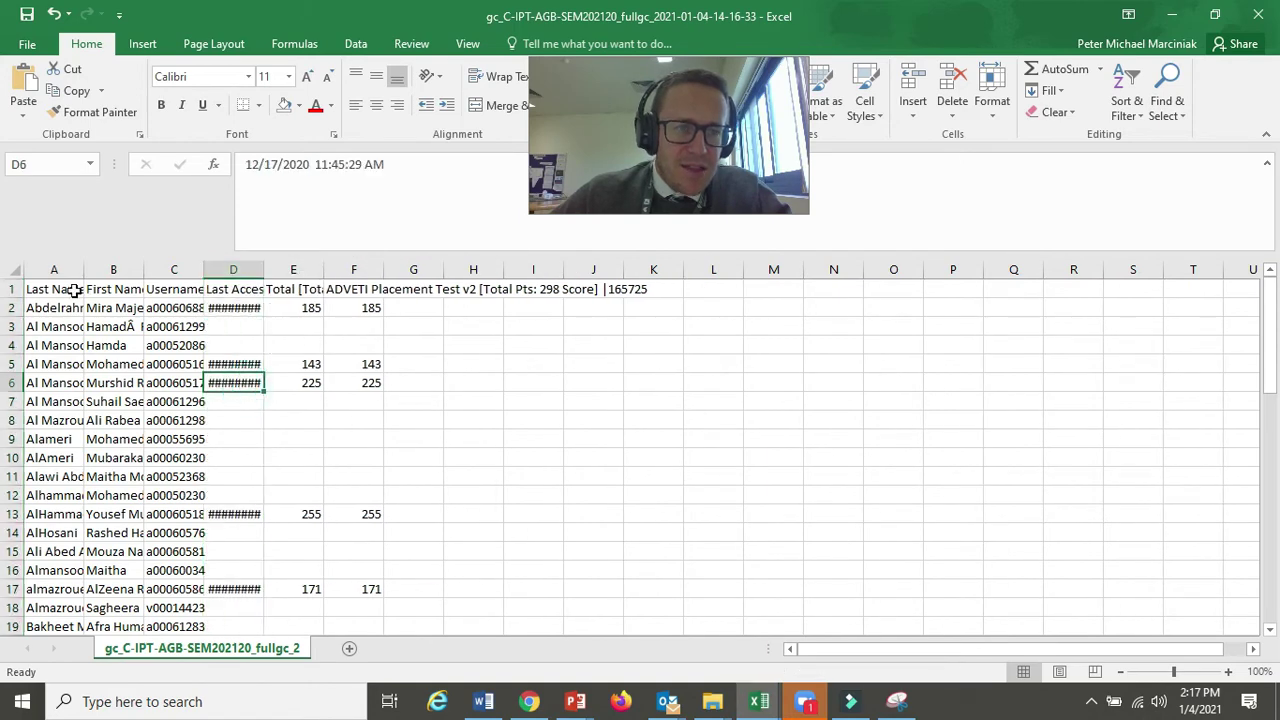
- Format the grade data A1:F56 as a light table with a black header and fit the Last Access column width to its dates
{"action": "left_click_drag", "start_coordinate": [74, 290], "coordinate": [366, 606]}
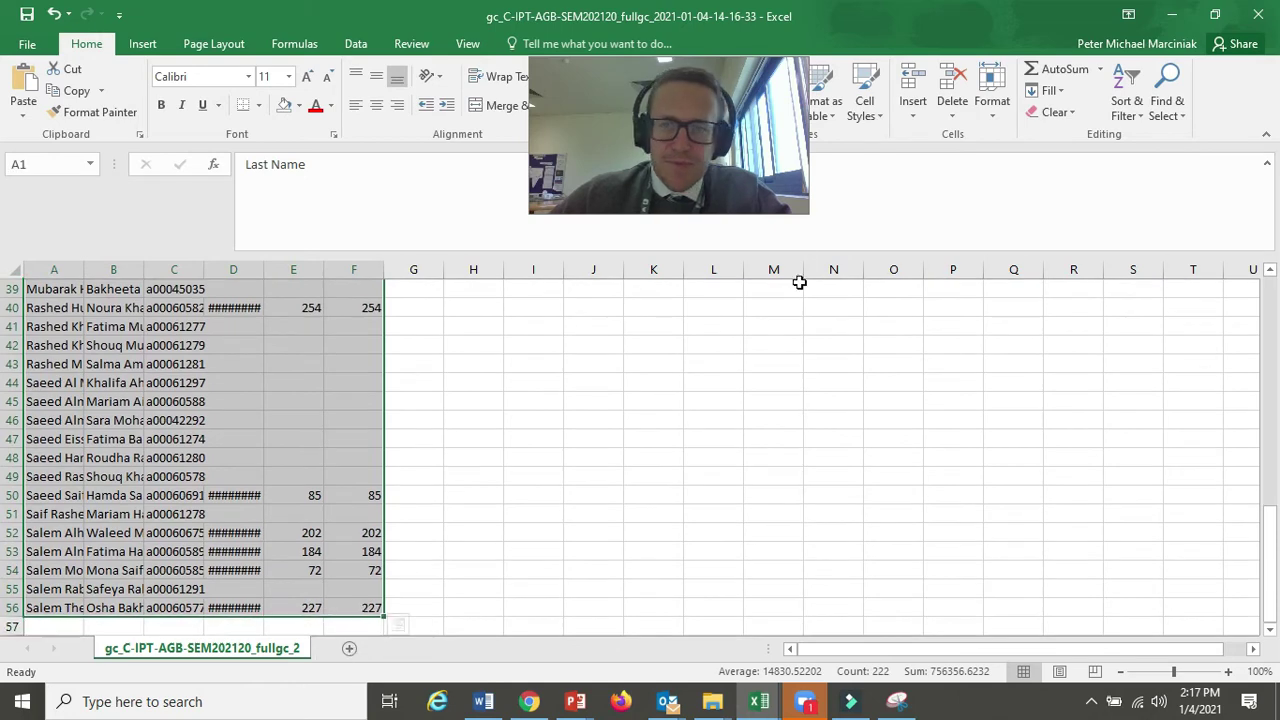
{"action": "left_click", "coordinate": [828, 105]}
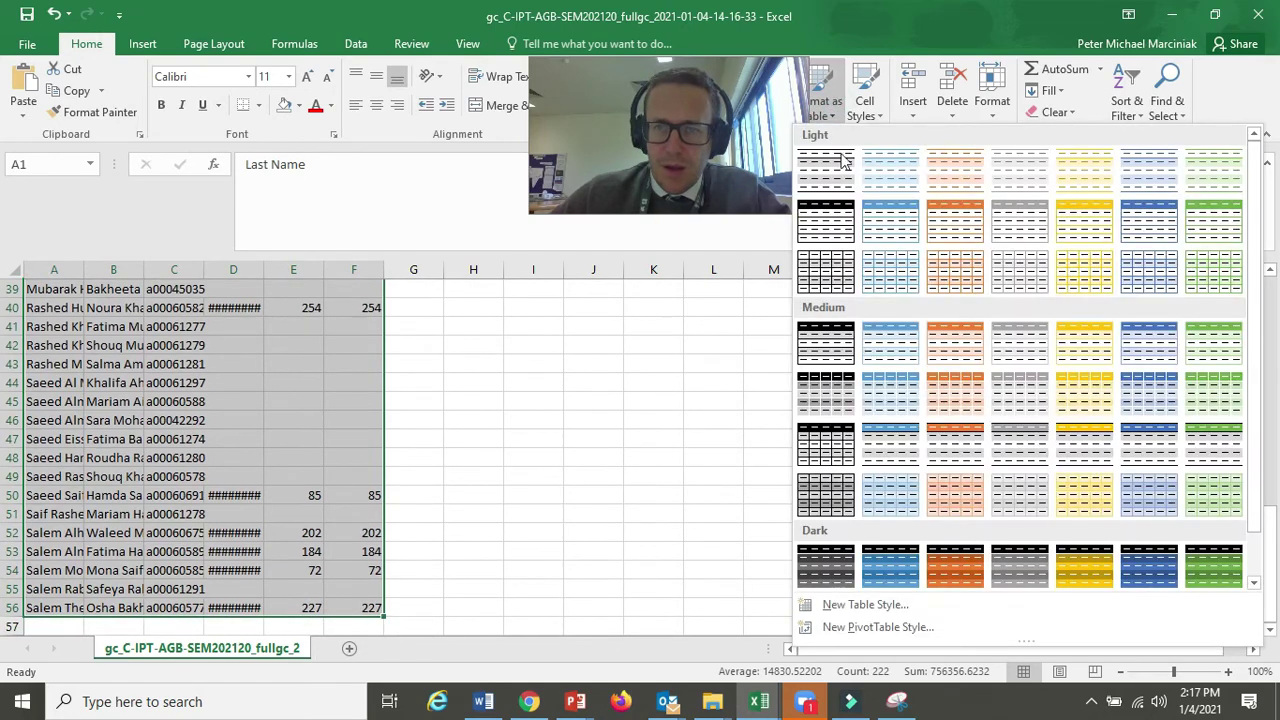
{"action": "left_click", "coordinate": [836, 233]}
{"action": "left_click", "coordinate": [253, 261]}
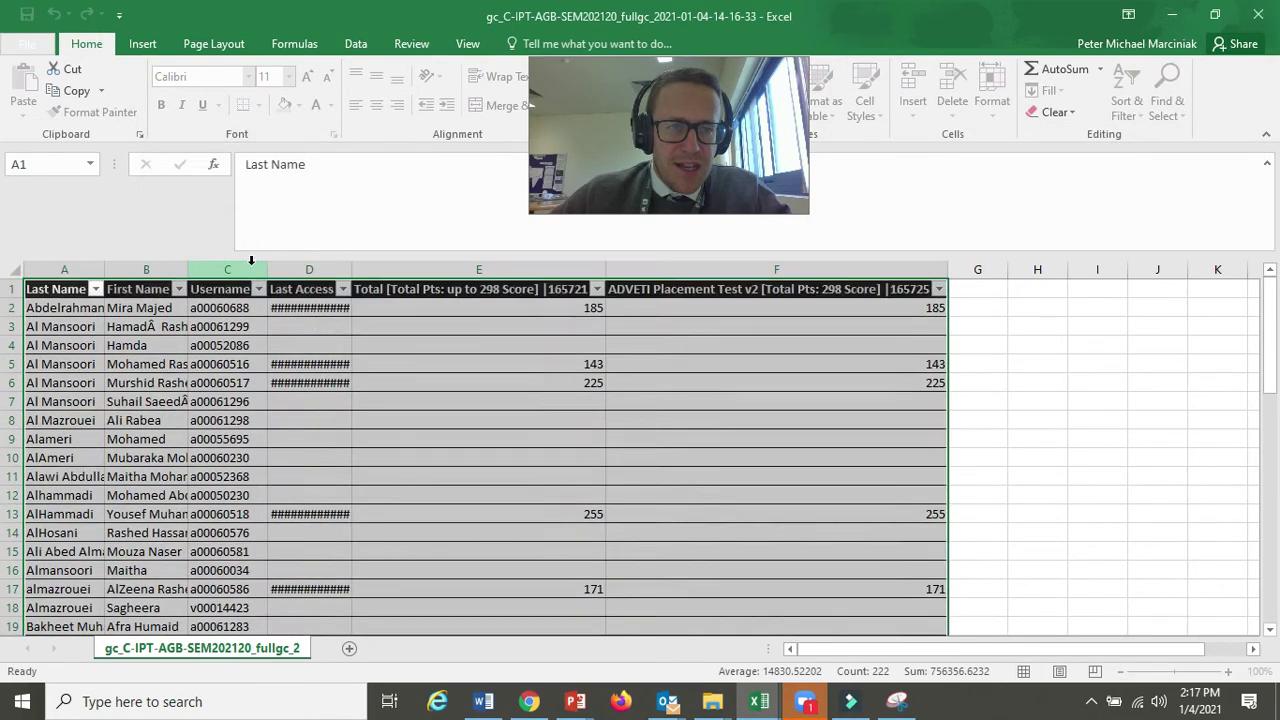
{"action": "left_click", "coordinate": [382, 400]}
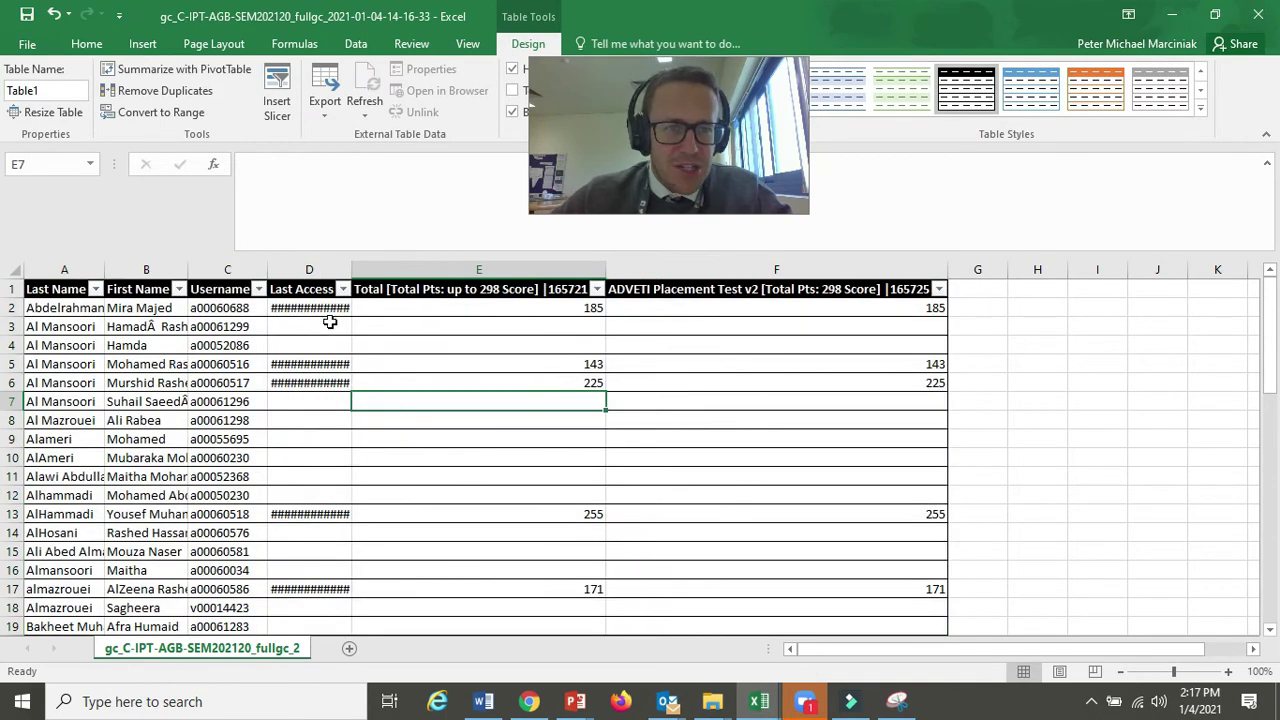
{"action": "double_click", "coordinate": [351, 270]}
{"action": "left_click", "coordinate": [458, 384]}
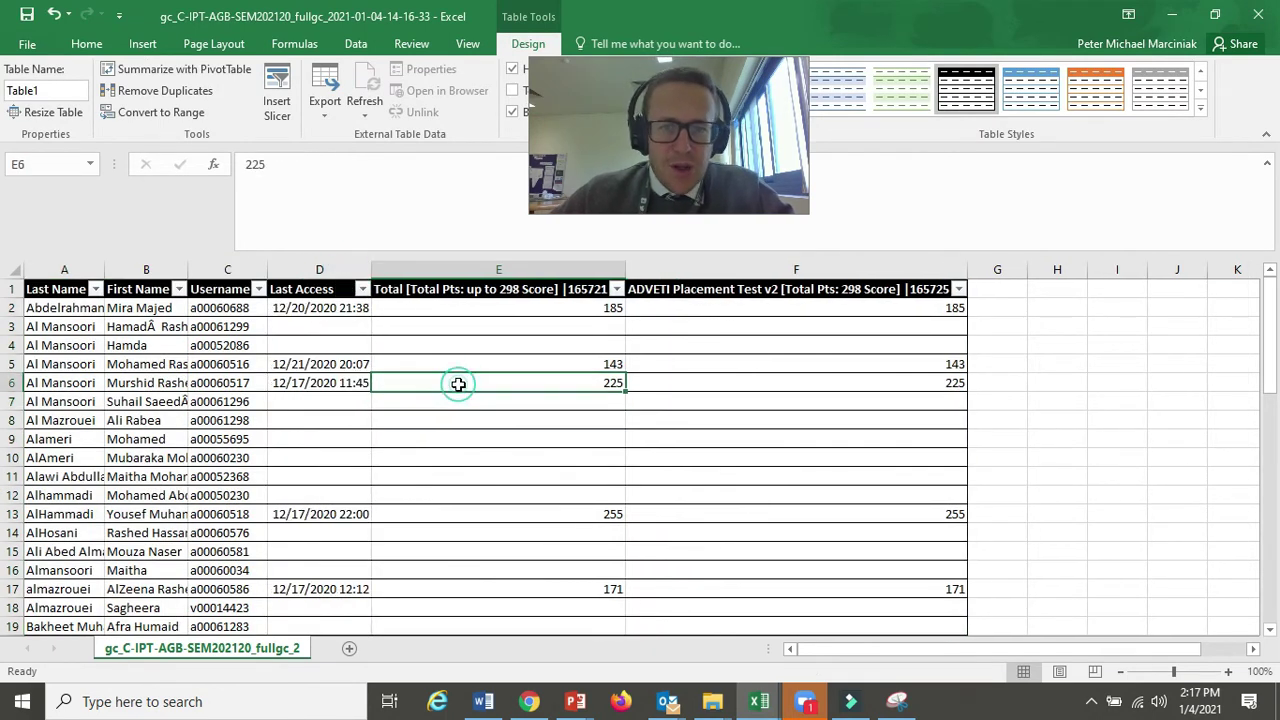
- Rename the ADVETI Placement Test v2 column header as Stage and enter GEC2000 for the student in row 2
{"action": "left_click", "coordinate": [590, 312]}
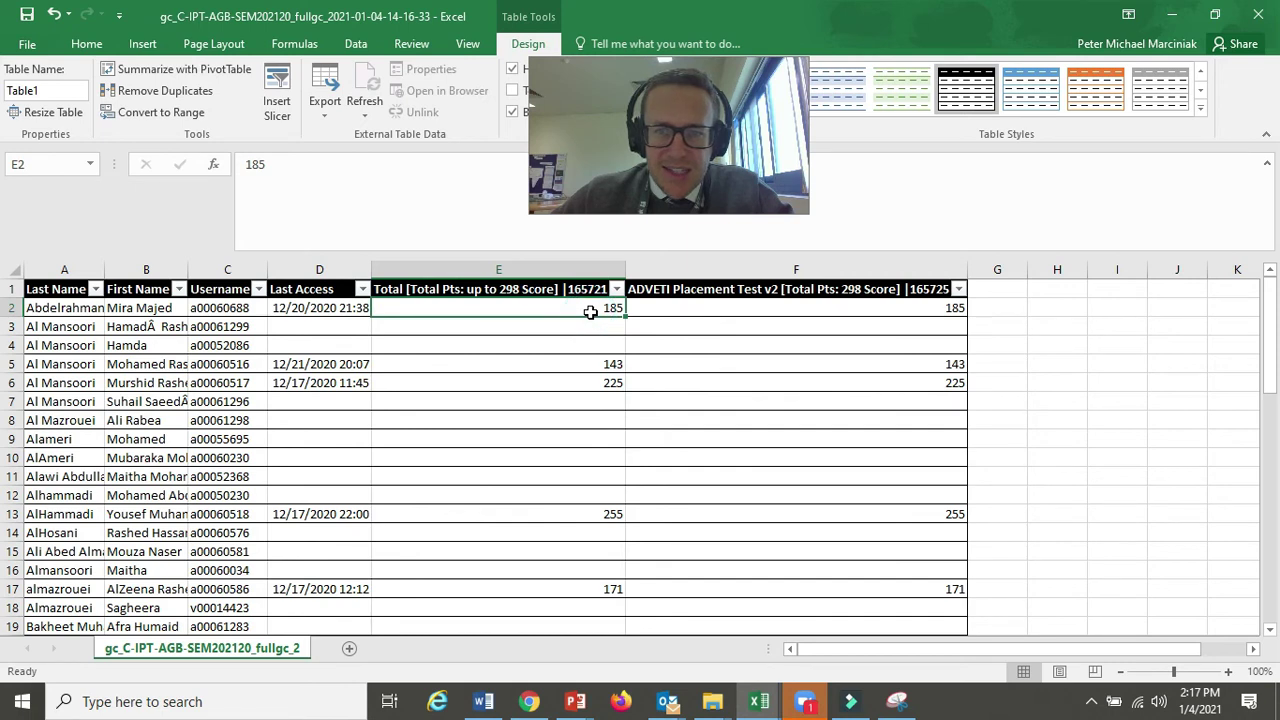
{"action": "left_click", "coordinate": [695, 296]}
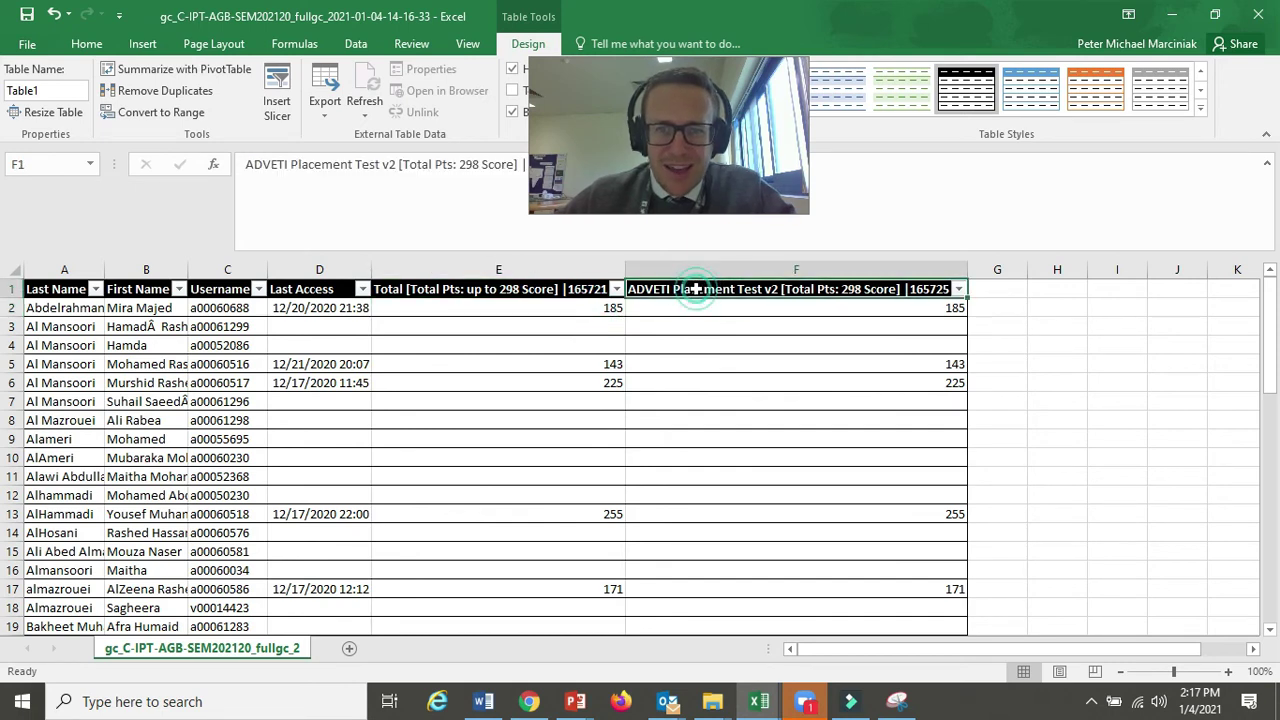
{"action": "type", "text": "Stage"}
{"action": "key", "text": "Tab"}
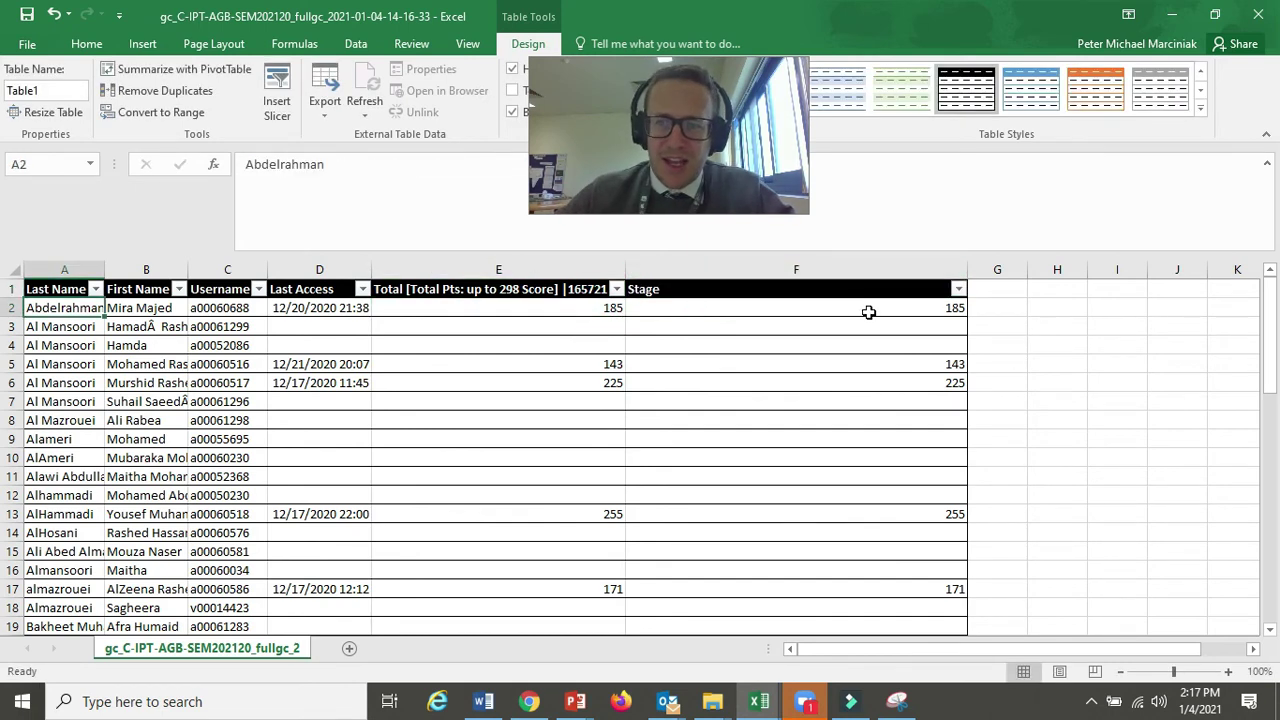
{"action": "left_click", "coordinate": [868, 312]}
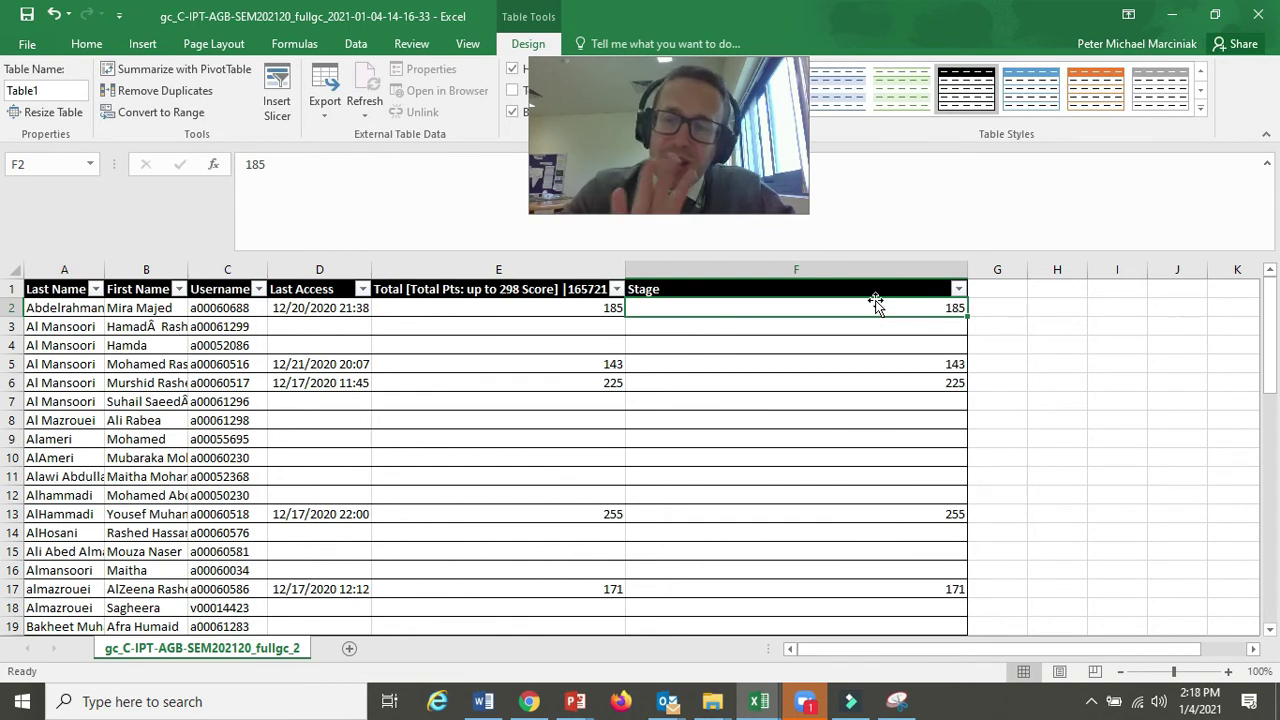
{"action": "type", "text": "GEC2000"}
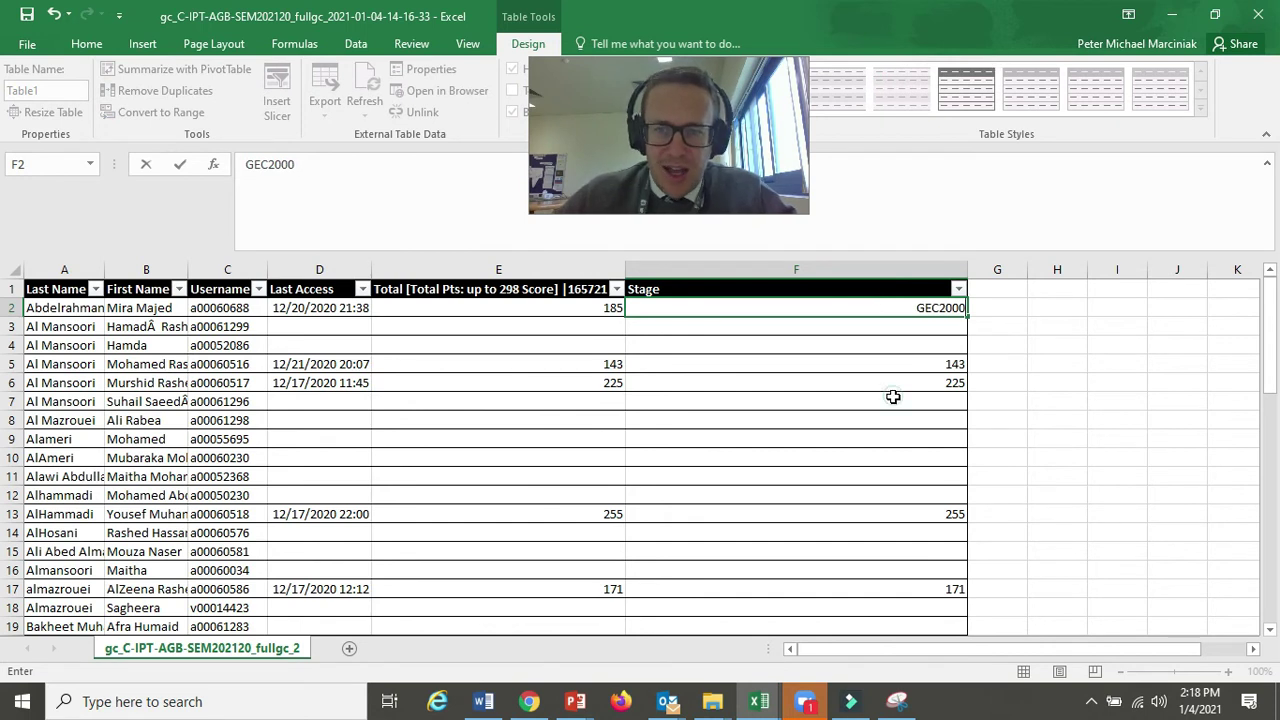
{"action": "left_click", "coordinate": [823, 307]}
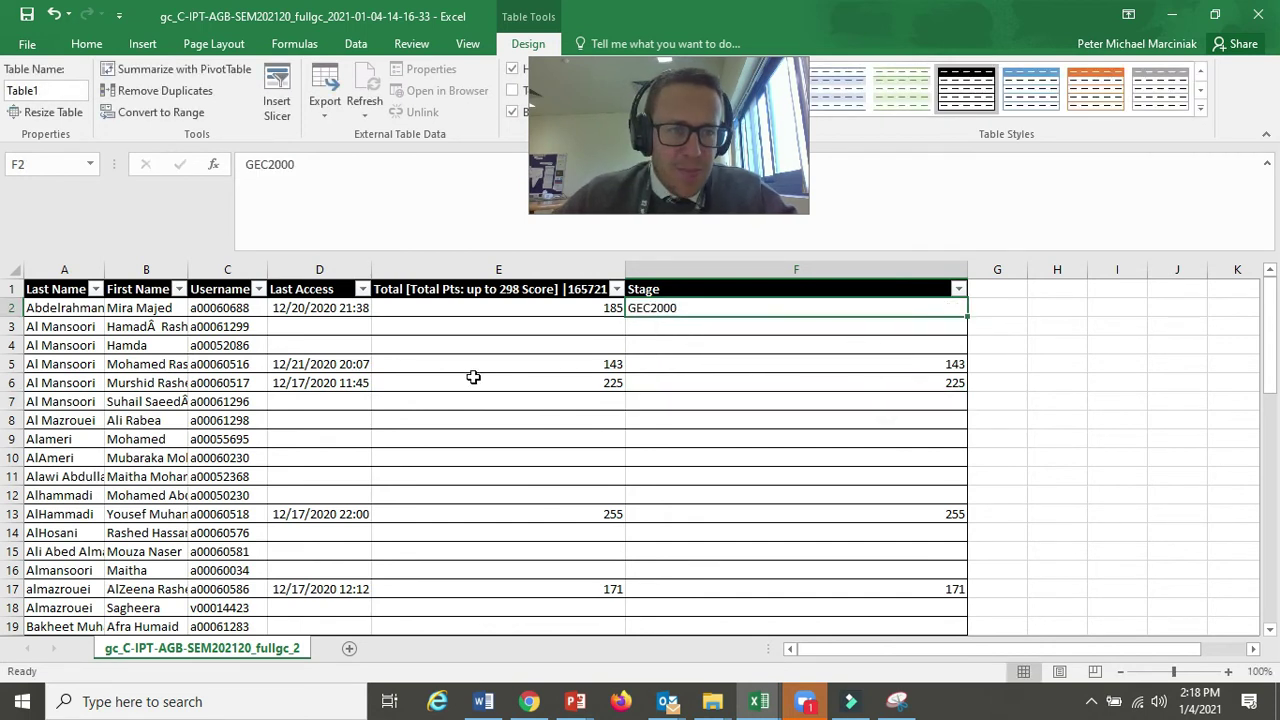
- Switch to the Download Grades page in Chrome for a look and return to the grade sheet in Excel
{"action": "left_click", "coordinate": [396, 365]}
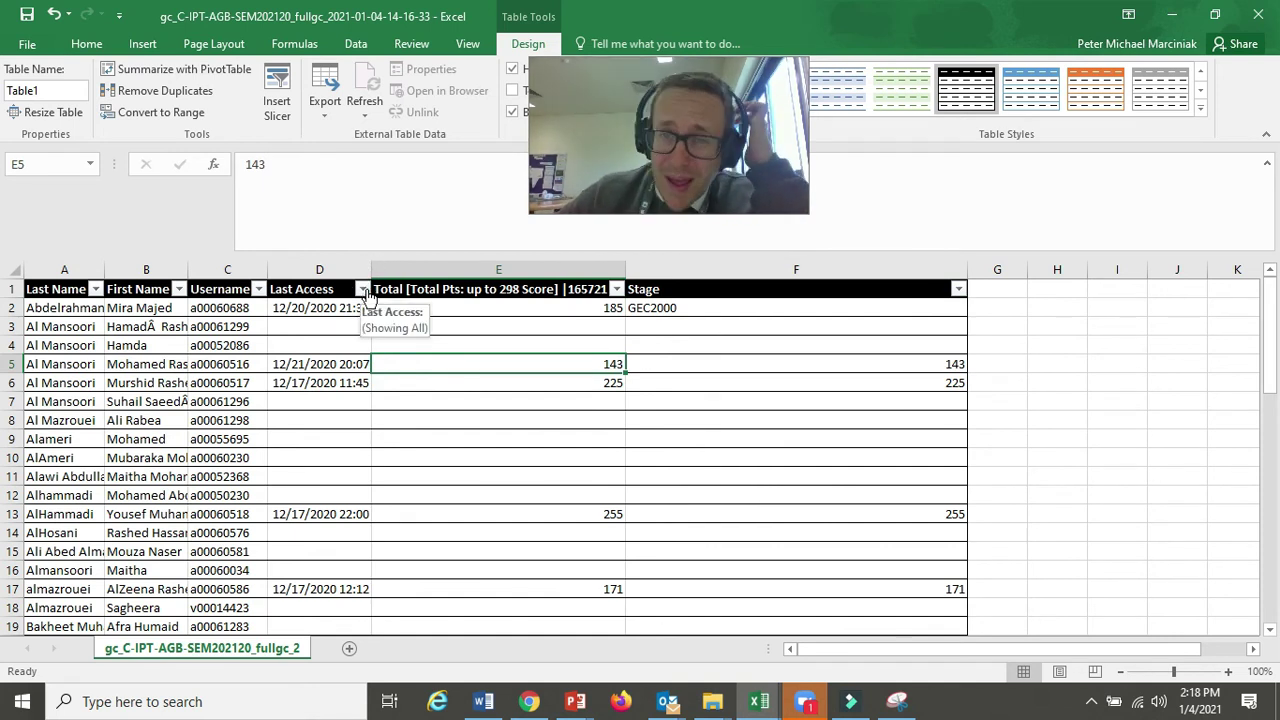
{"action": "left_click", "coordinate": [530, 701]}
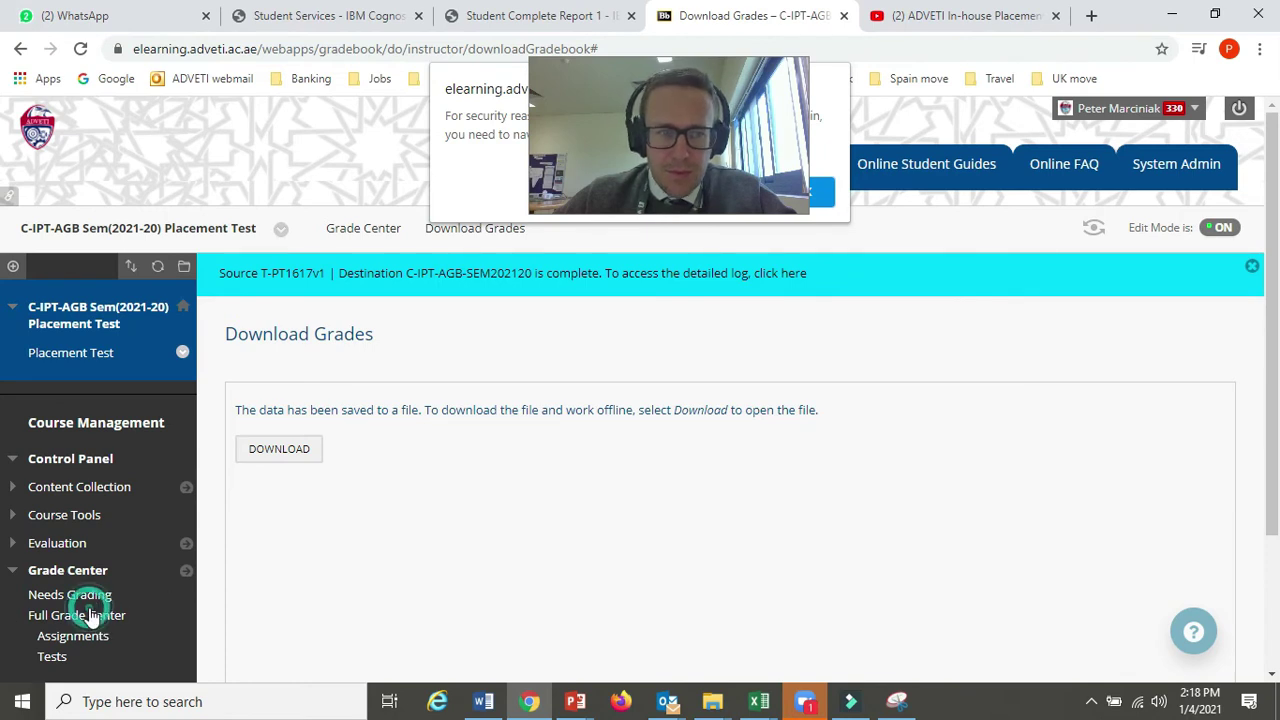
{"action": "left_click", "coordinate": [80, 49]}
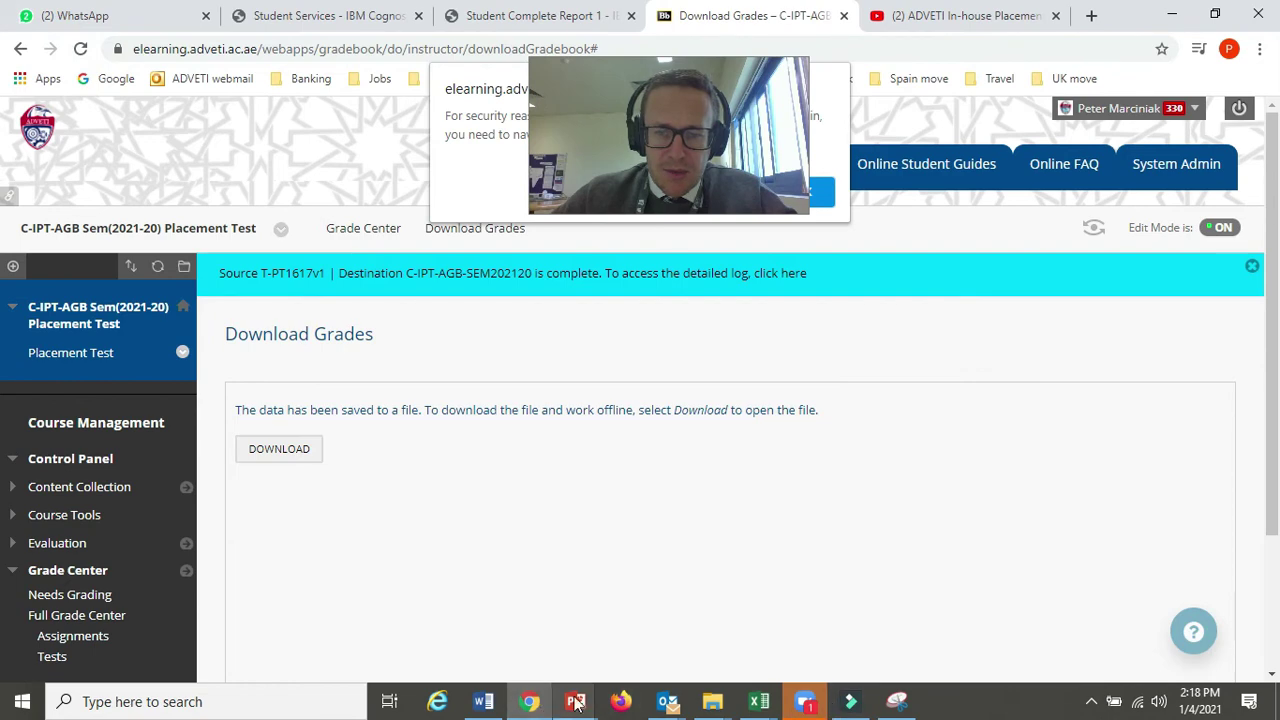
{"action": "mouse_move", "coordinate": [759, 701]}
{"action": "left_click", "coordinate": [1007, 559]}
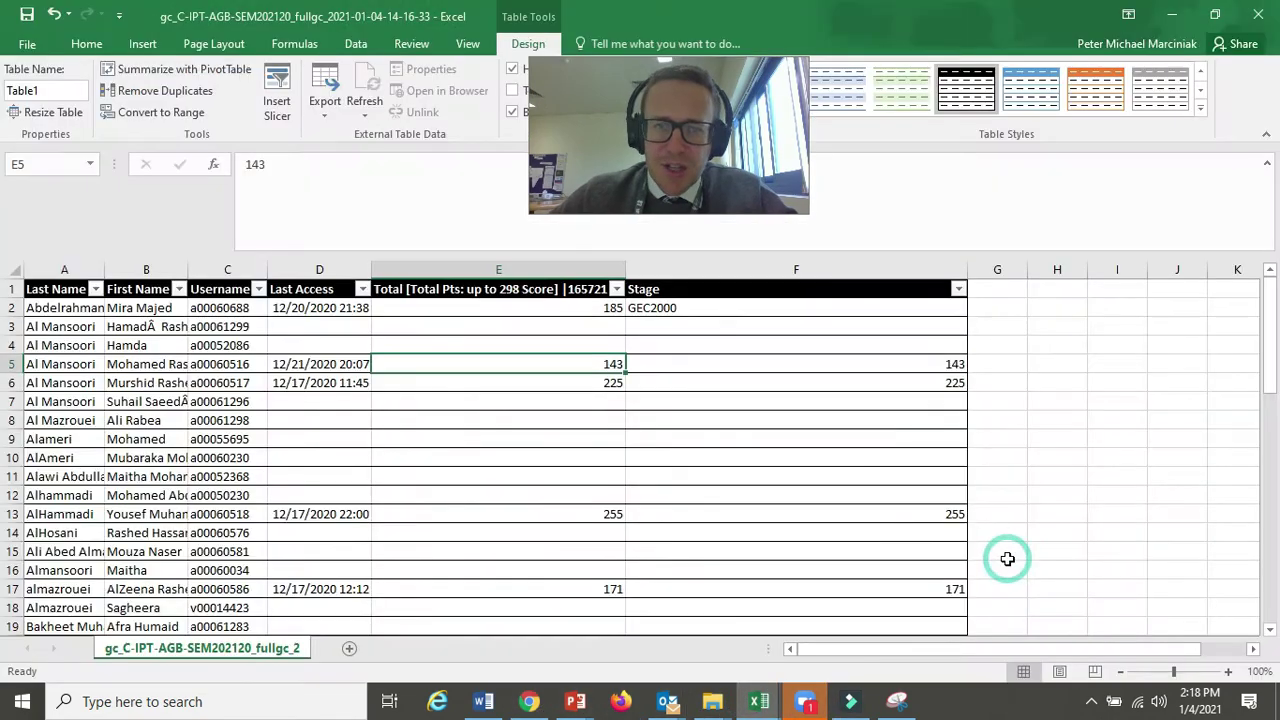
- Examine the Last Access dates of the students with scores and the blank entries of those without
{"action": "left_click", "coordinate": [680, 347]}
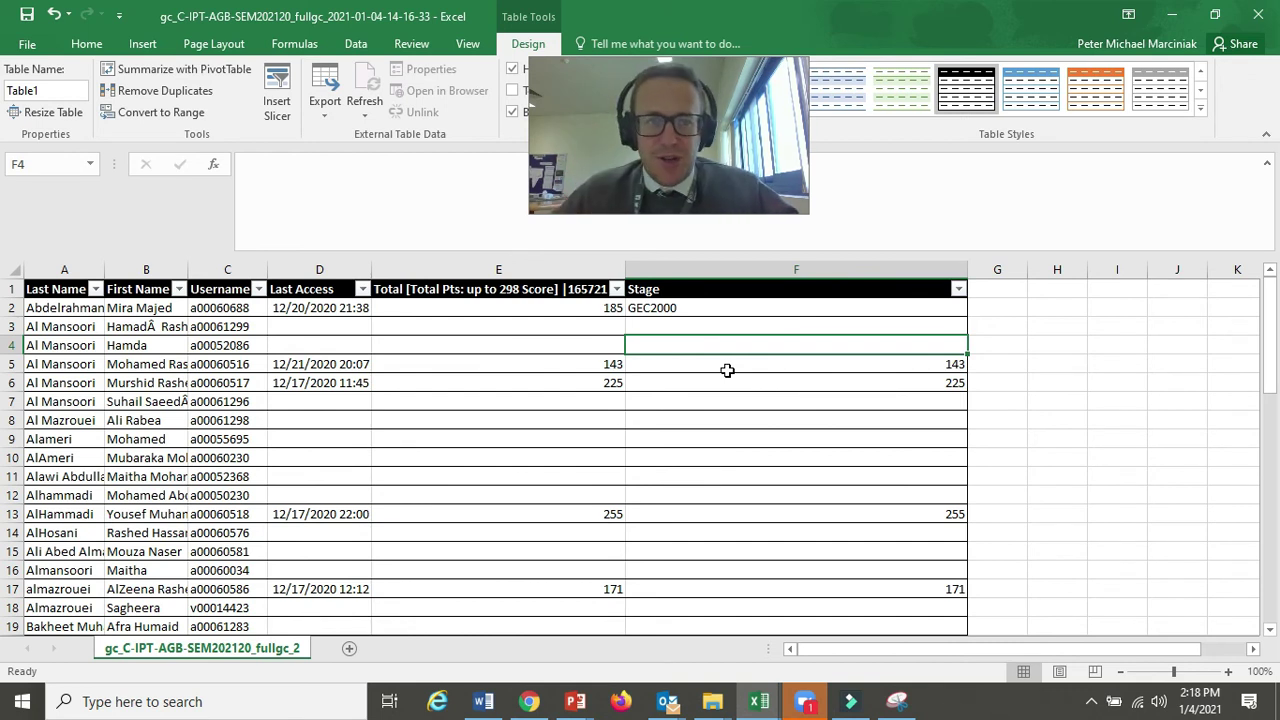
{"action": "left_click", "coordinate": [303, 383]}
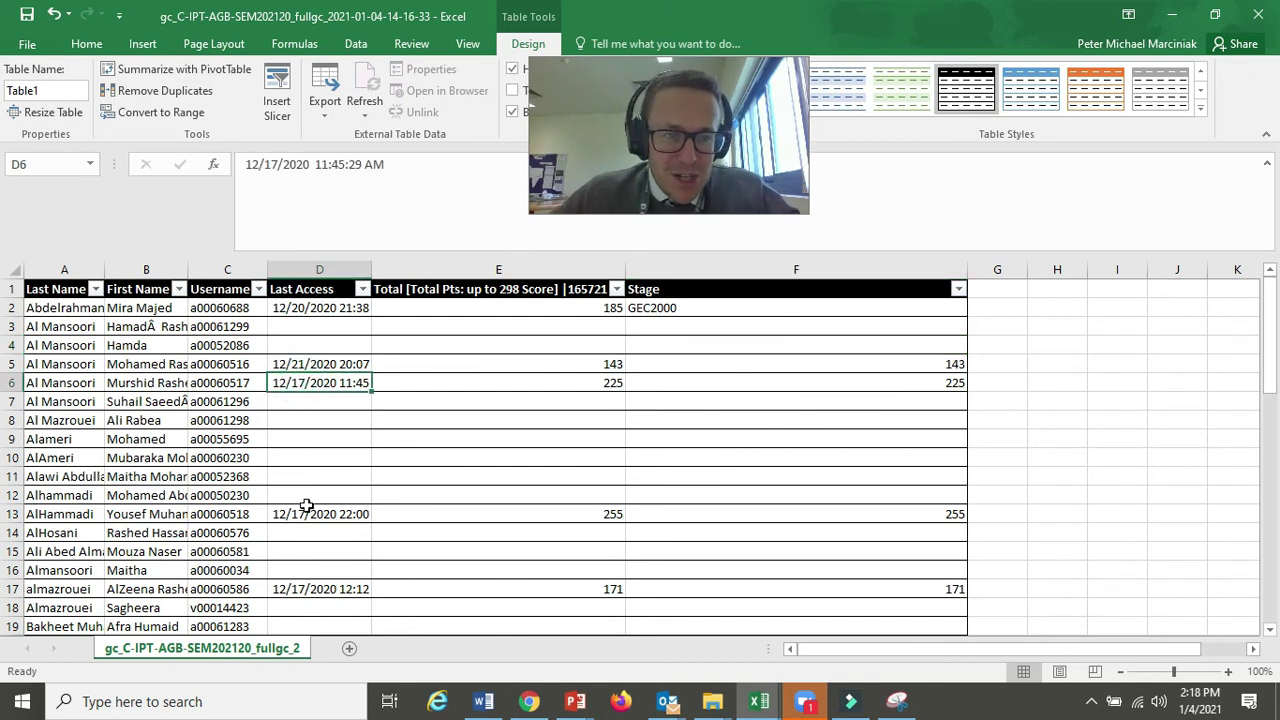
{"action": "left_click", "coordinate": [299, 515]}
{"action": "left_click", "coordinate": [302, 590]}
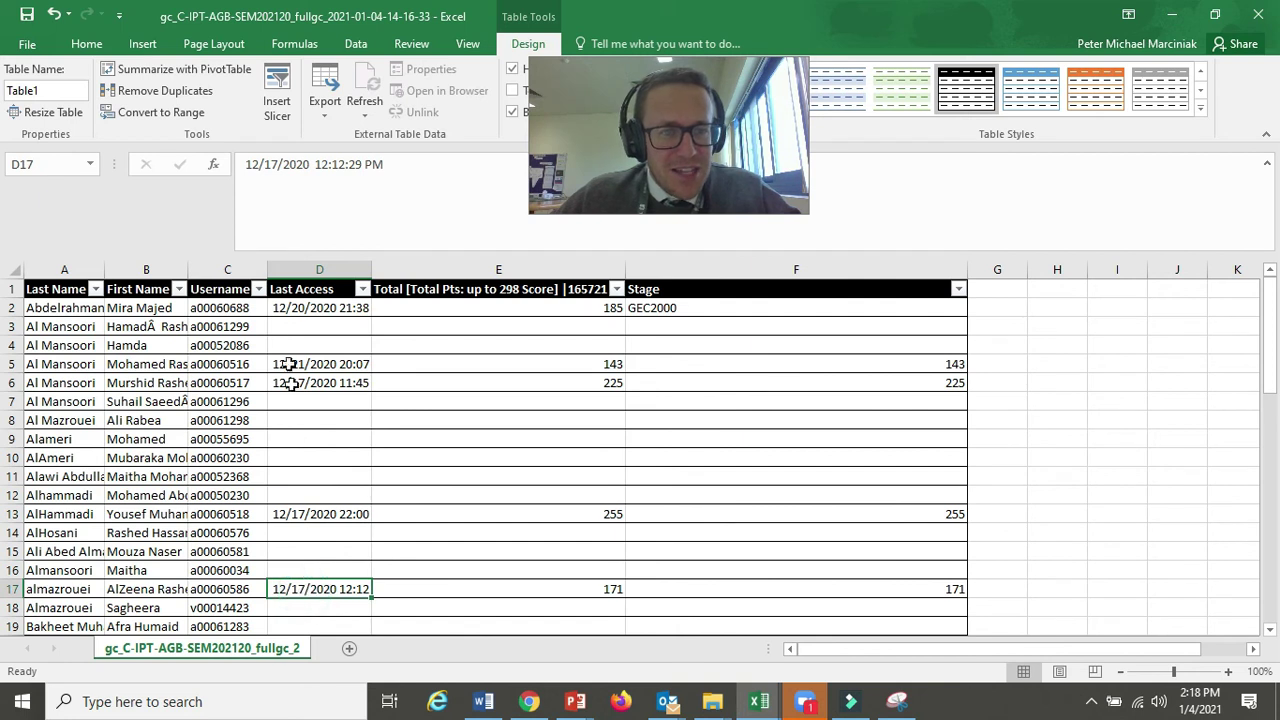
{"action": "left_click", "coordinate": [310, 310]}
{"action": "left_click", "coordinate": [312, 371]}
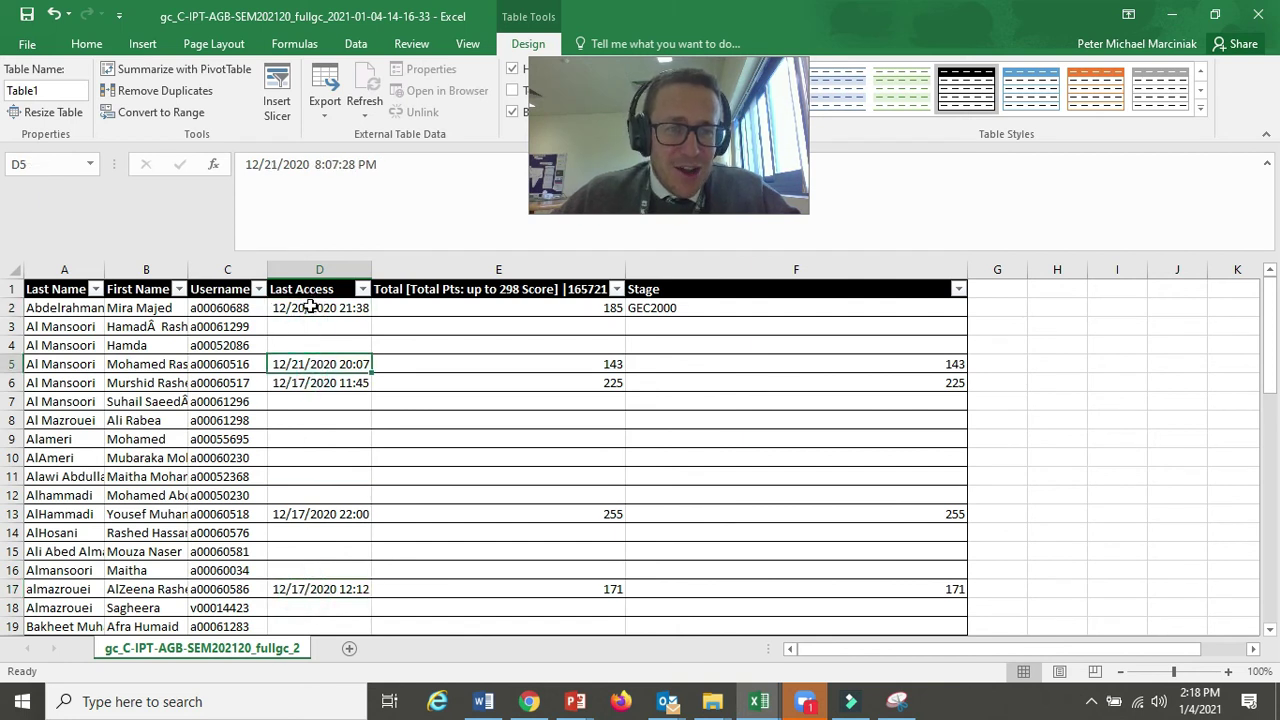
{"action": "left_click", "coordinate": [311, 307]}
{"action": "left_click", "coordinate": [307, 366]}
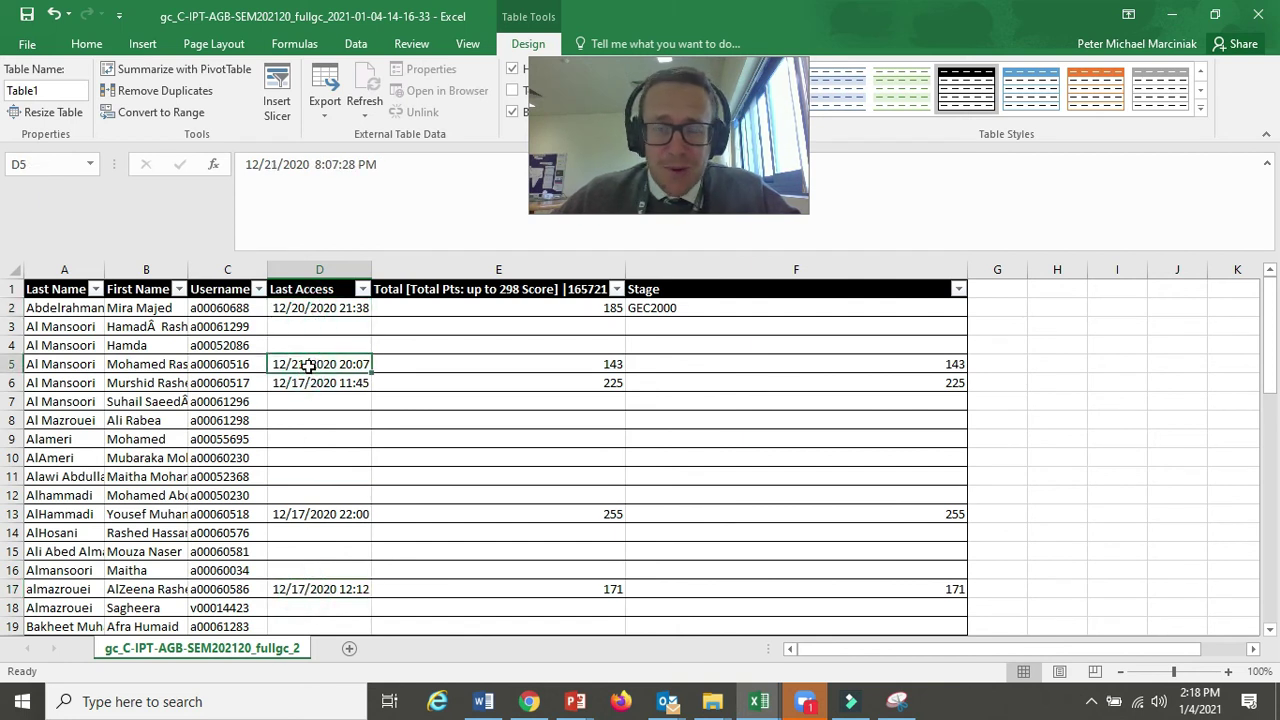
{"action": "left_click", "coordinate": [305, 307]}
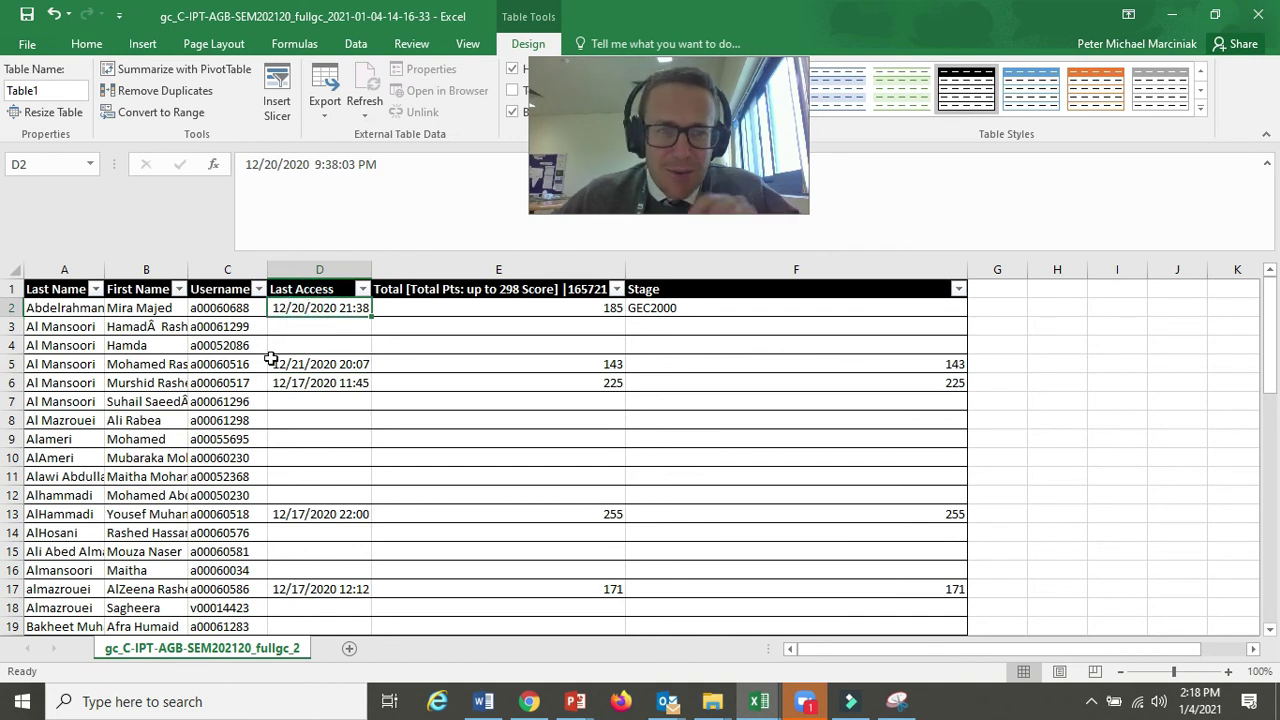
{"action": "left_click", "coordinate": [309, 439]}
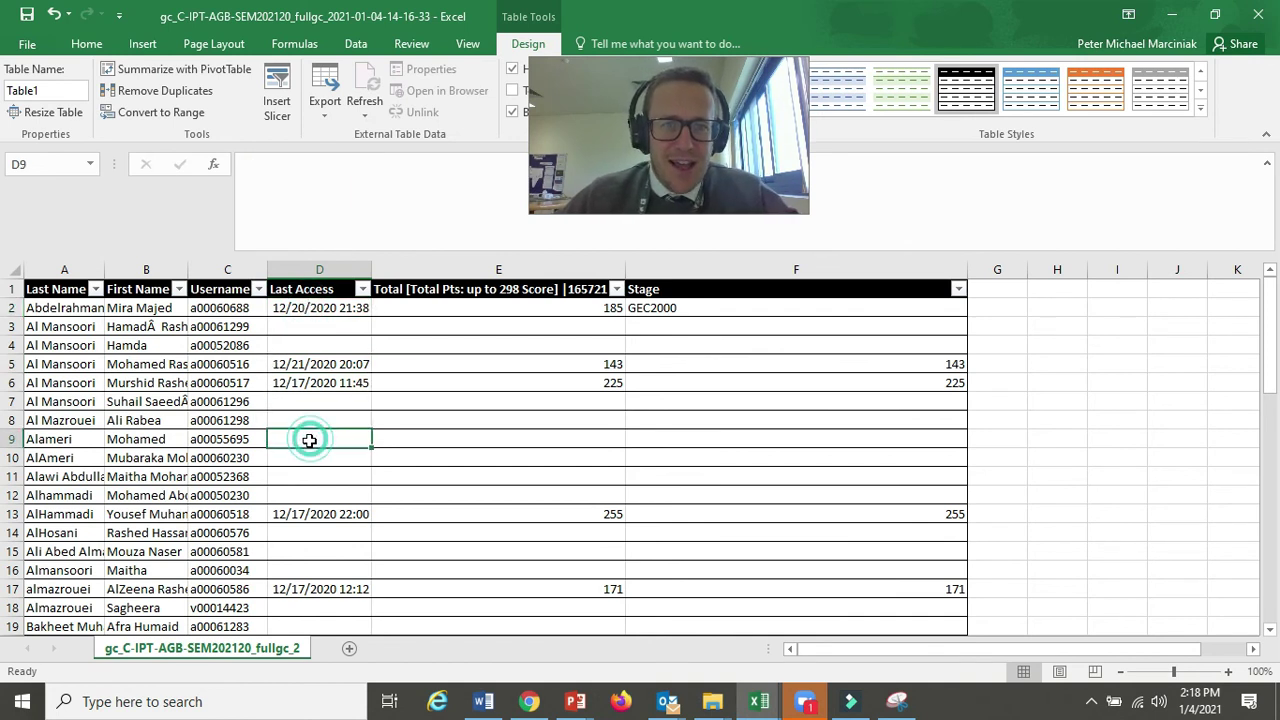
{"action": "left_click", "coordinate": [313, 397]}
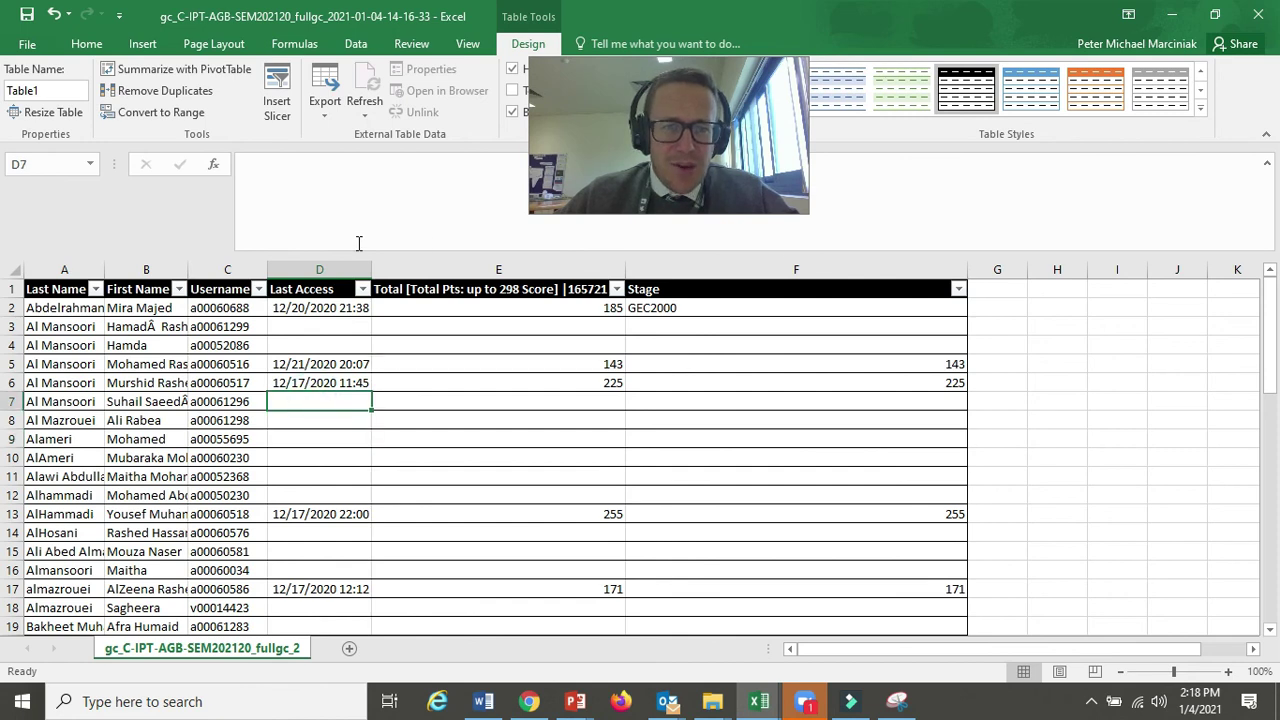
- Delete the Last Access column from the grade table
{"action": "left_click", "coordinate": [340, 268]}
{"action": "right_click", "coordinate": [341, 268]}
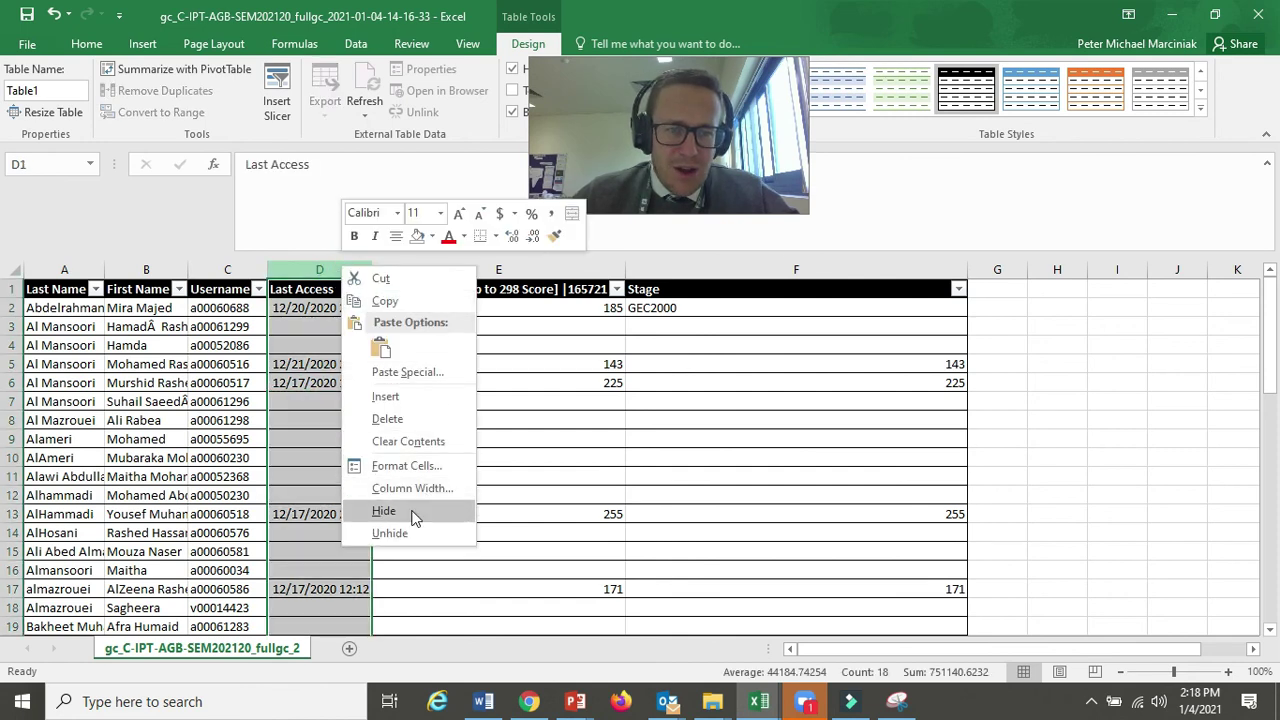
{"action": "left_click", "coordinate": [390, 419]}
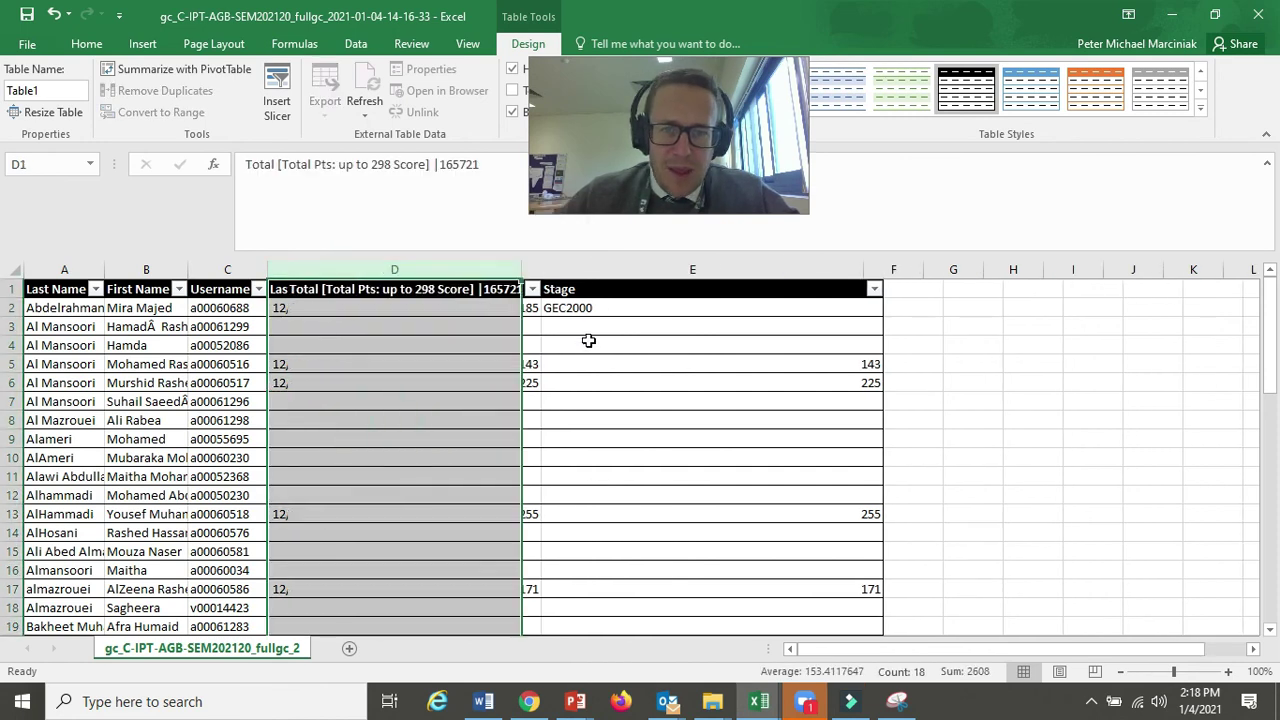
- Enter GEC2000 in the Stage column for the students in rows 5 and 6
{"action": "left_click", "coordinate": [687, 363]}
{"action": "type", "text": "GEC2000"}
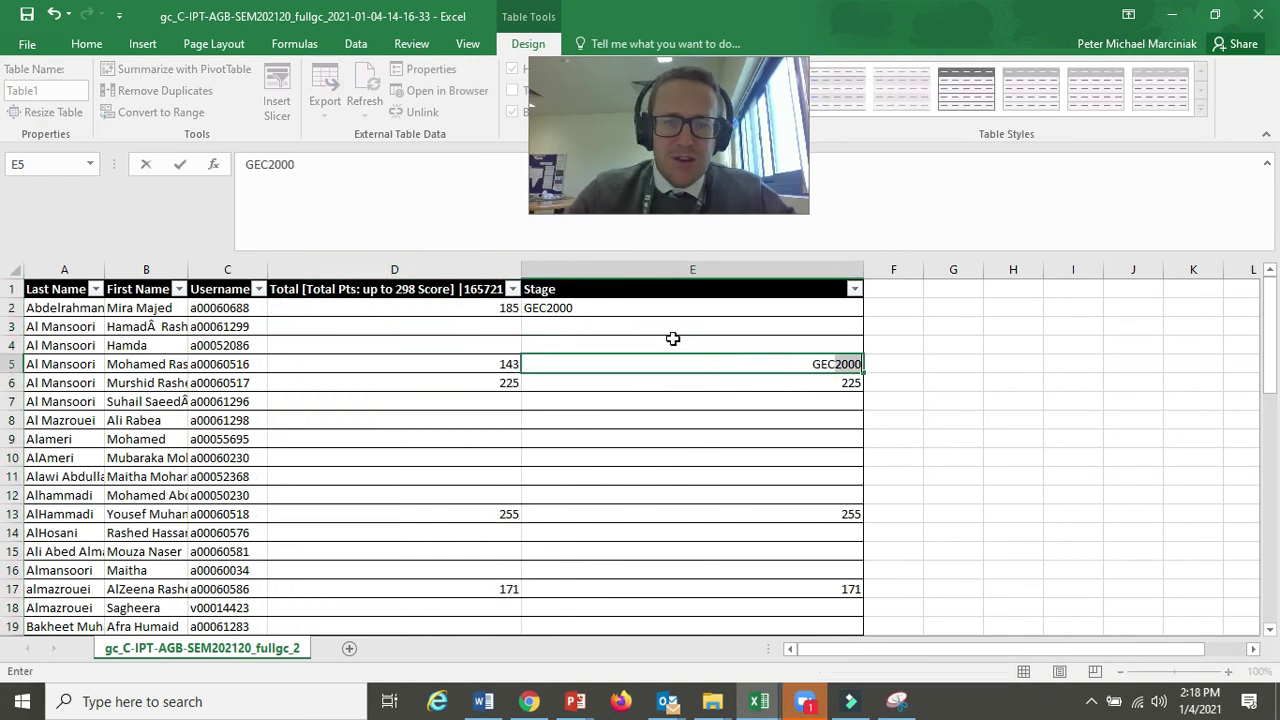
{"action": "left_click", "coordinate": [628, 386]}
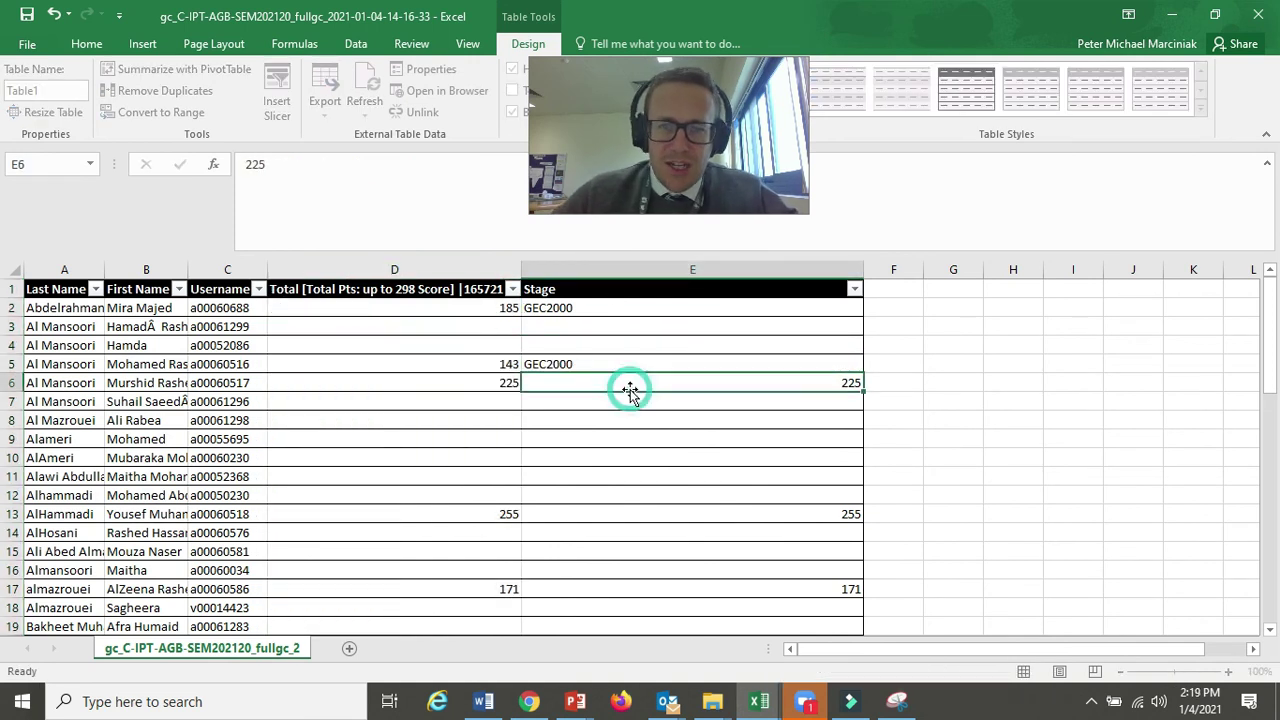
{"action": "type", "text": "GEC2000"}
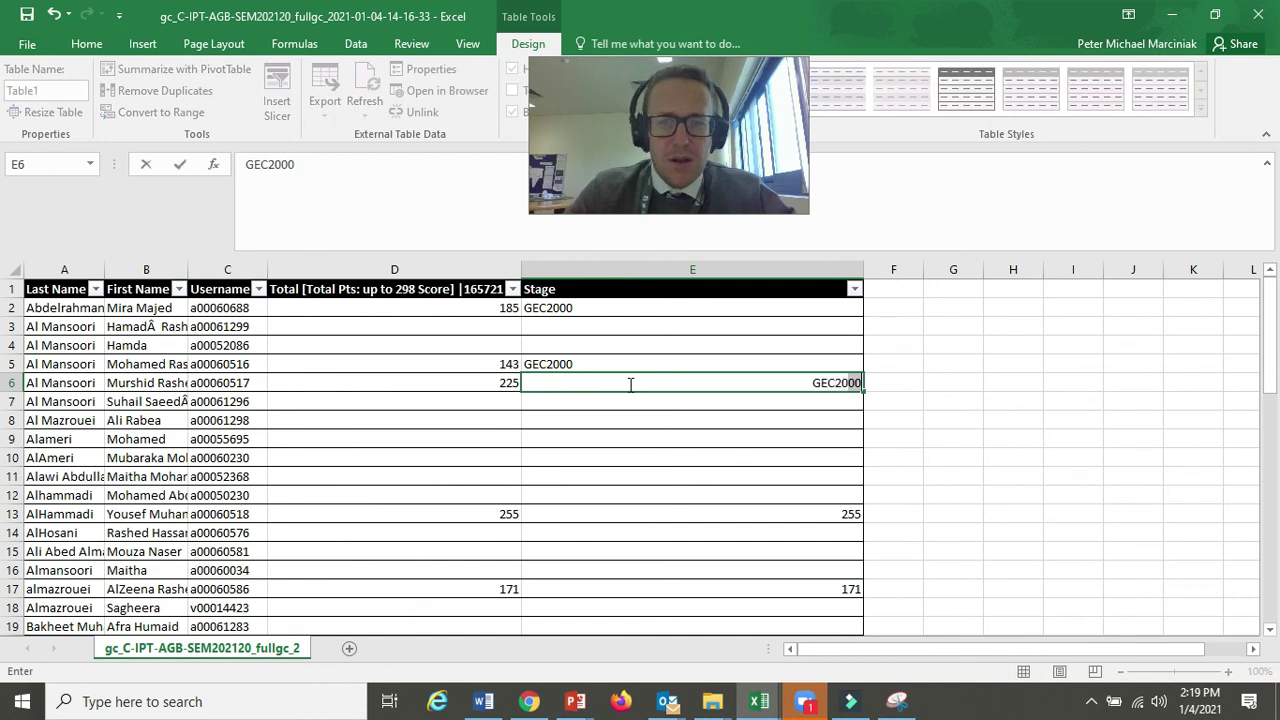
{"action": "left_click", "coordinate": [639, 518]}
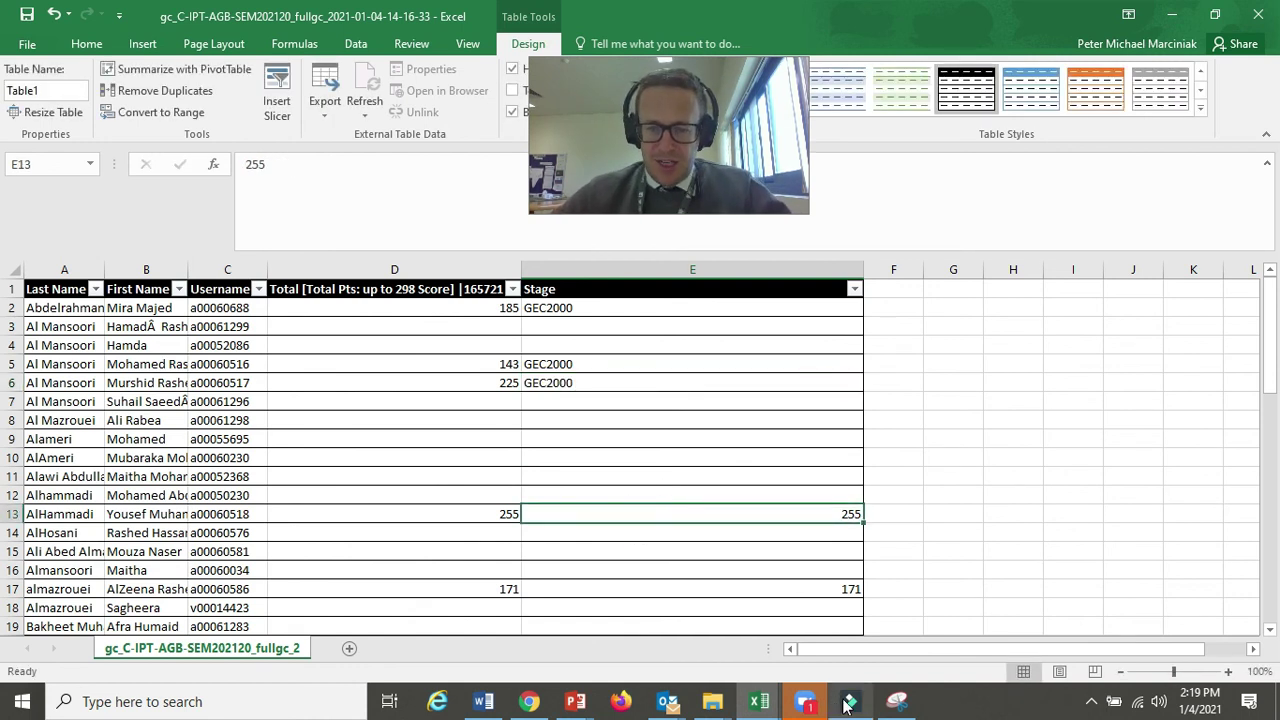
{"action": "mouse_move", "coordinate": [846, 704]}
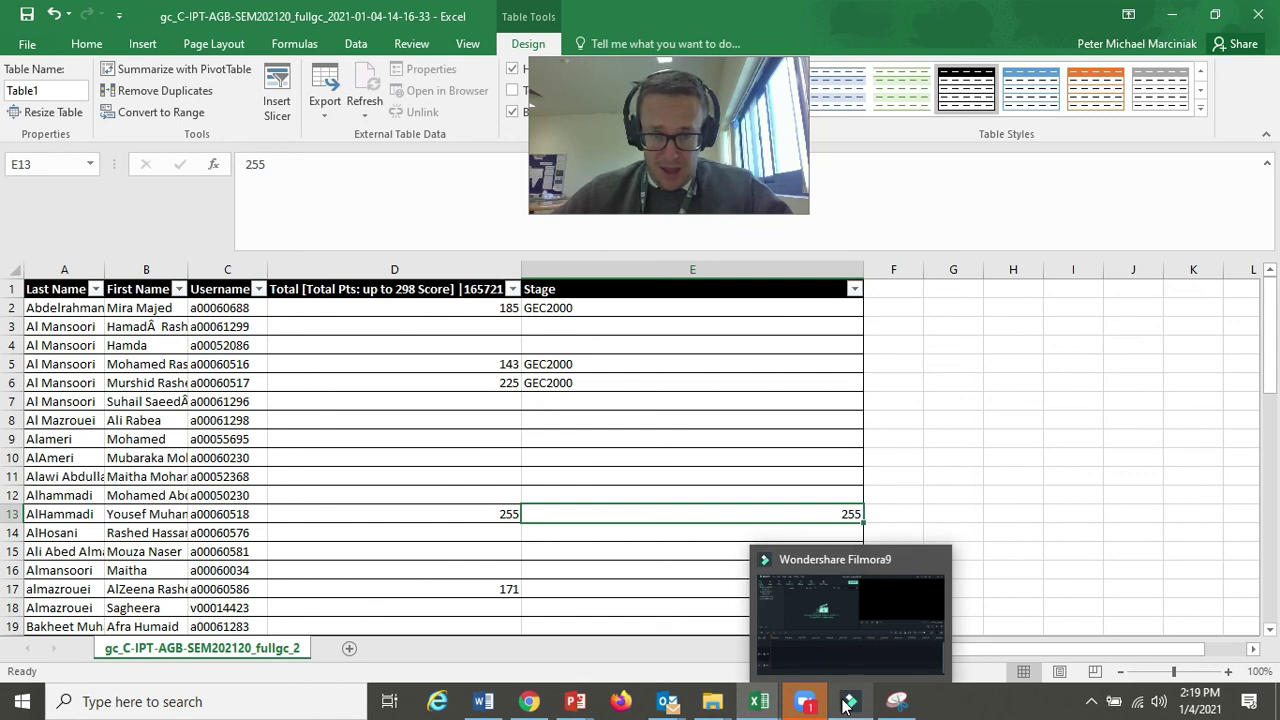